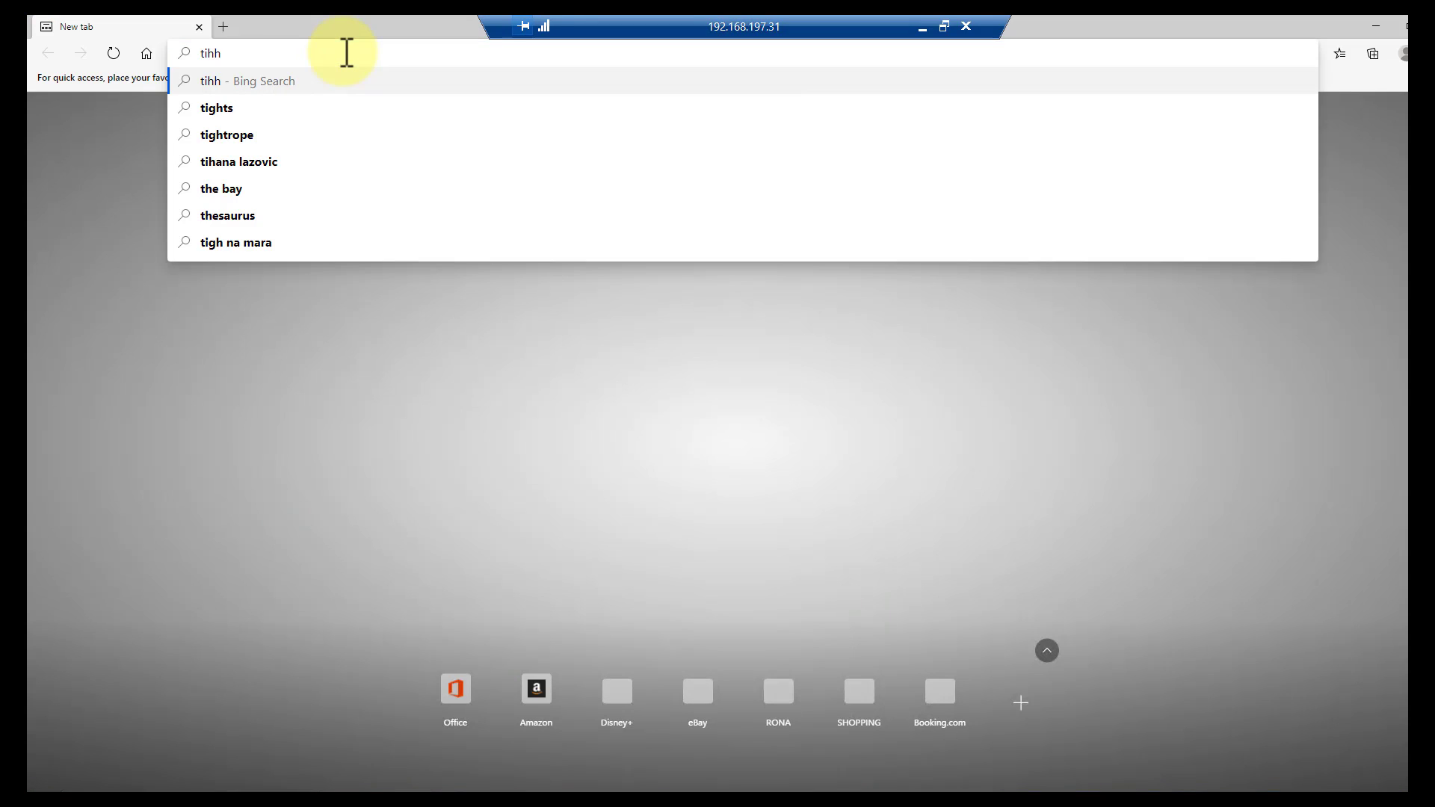
# - Fix the typo and search Bing for 'tightvnc'
pyautogui.press('BackSpace')
pyautogui.press('BackSpace')
pyautogui.write('ghtvnc')
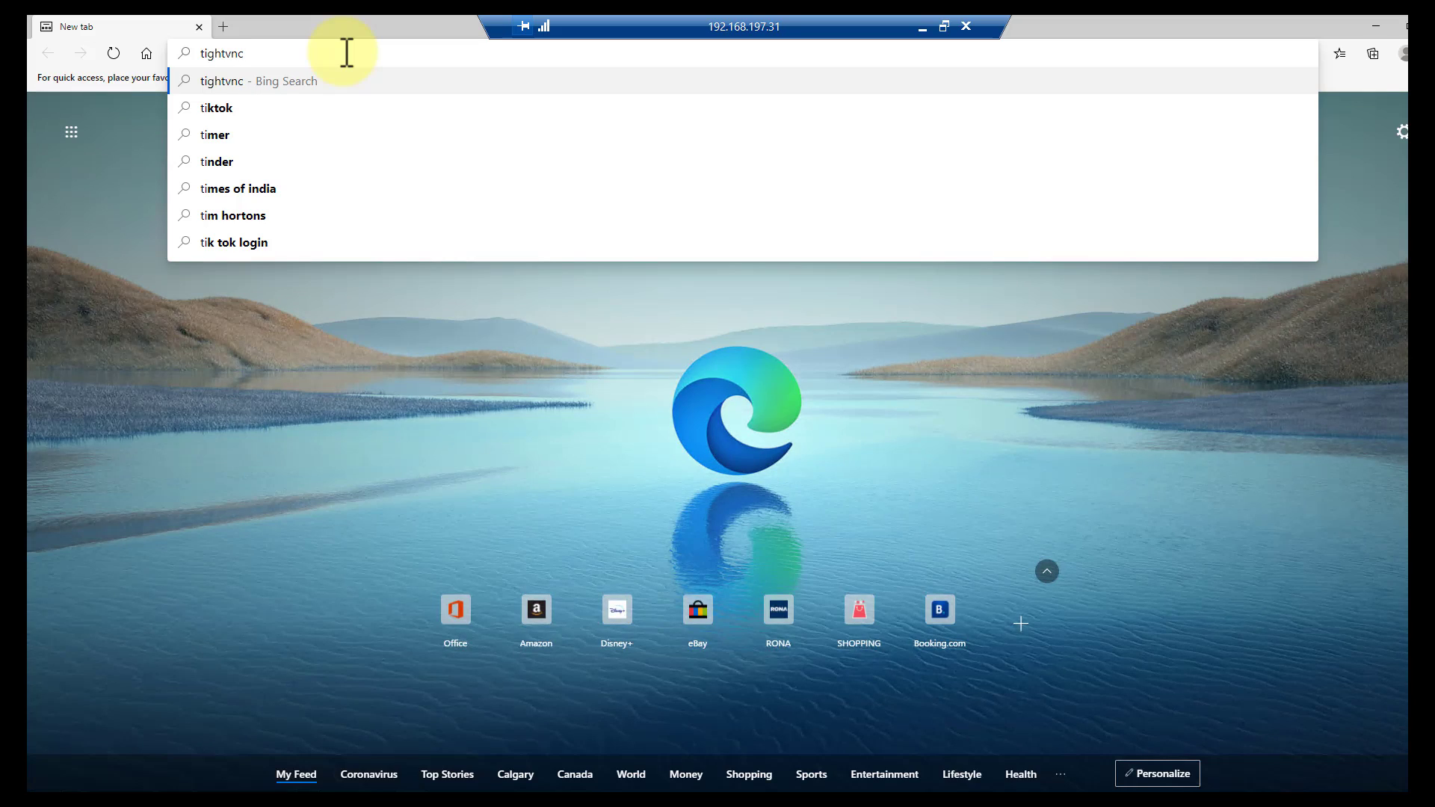
pyautogui.press('Return')
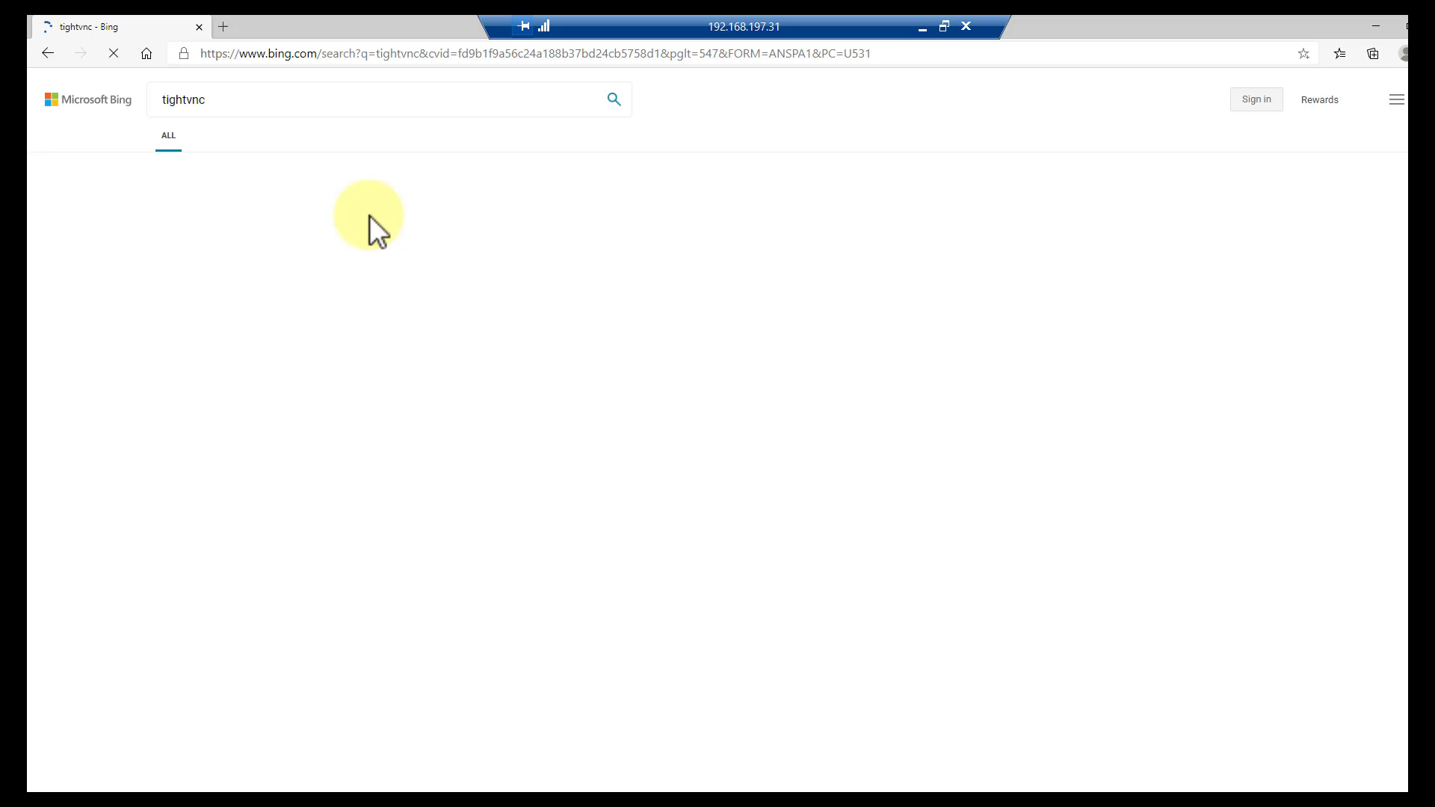
# - Download the TightVNC 64-bit Windows installer from tightvnc.com and launch it
pyautogui.click(230, 335)
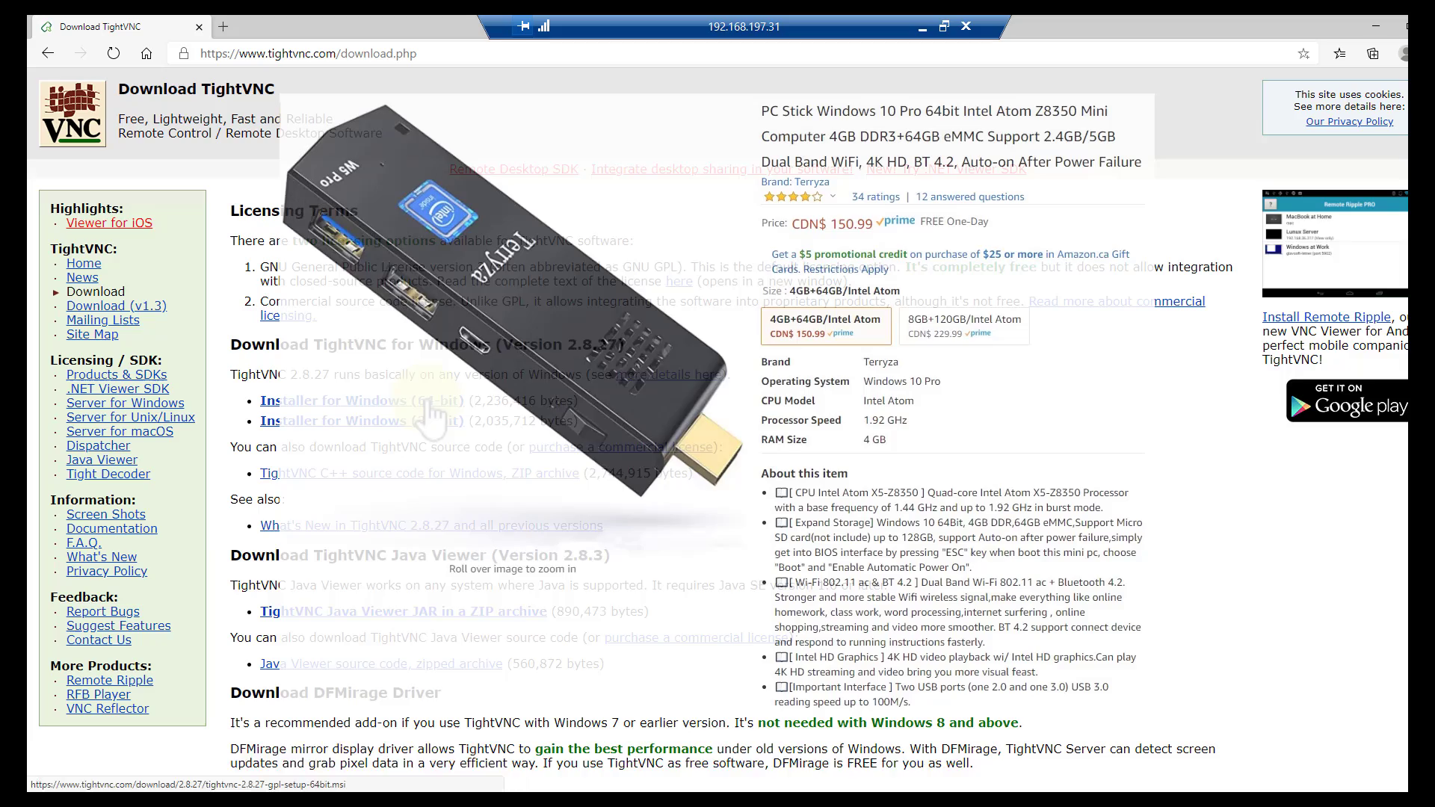
pyautogui.click(432, 403)
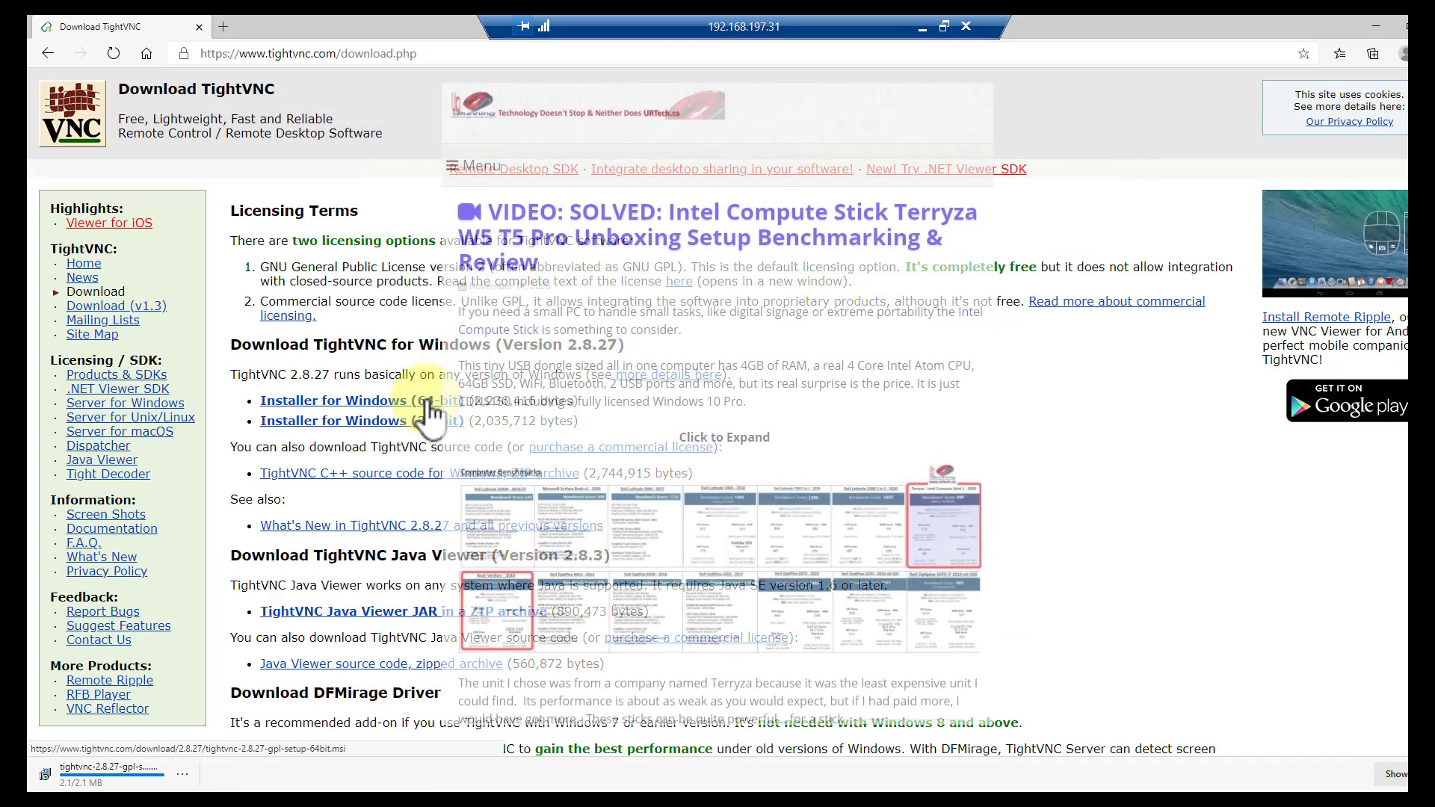
pyautogui.click(430, 405)
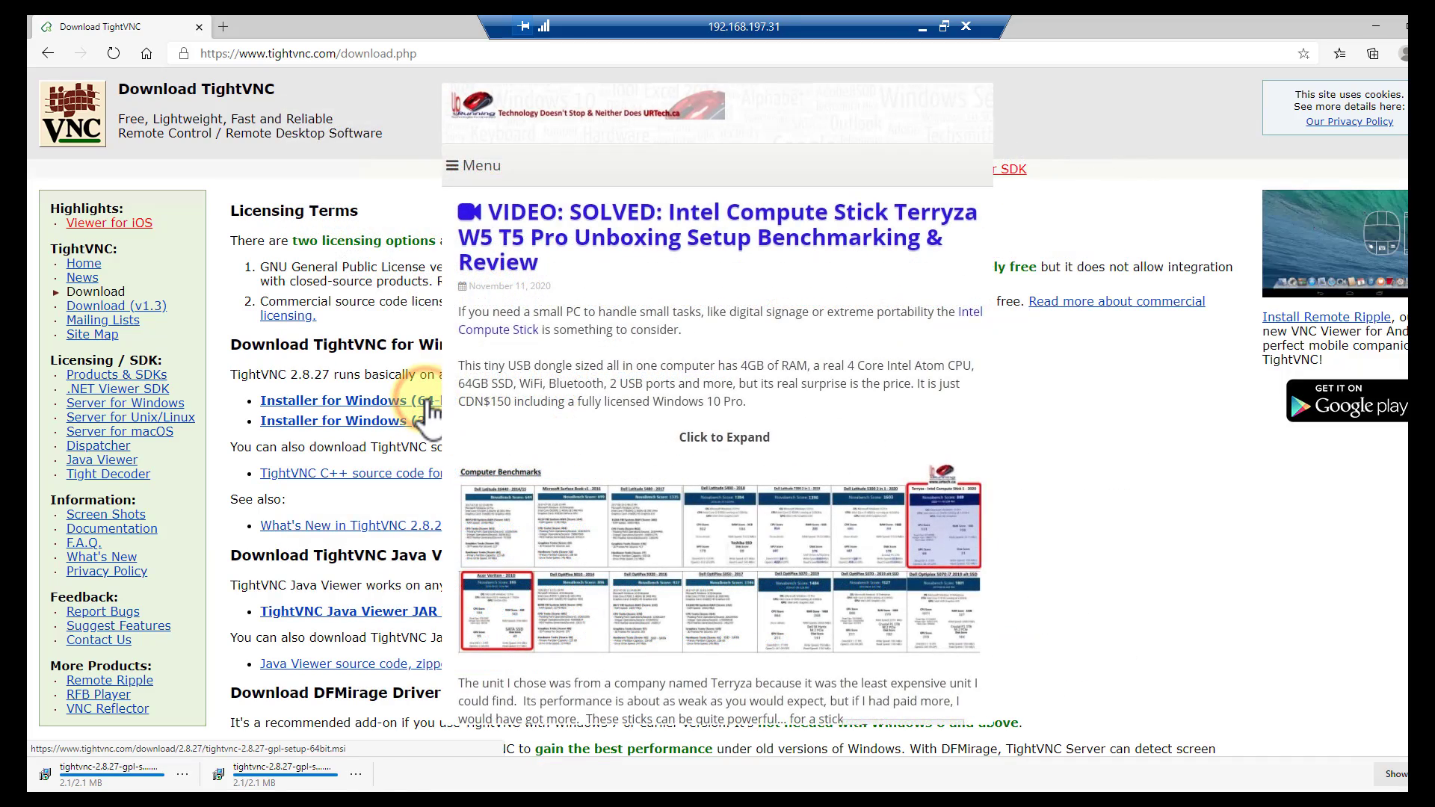
pyautogui.click(430, 403)
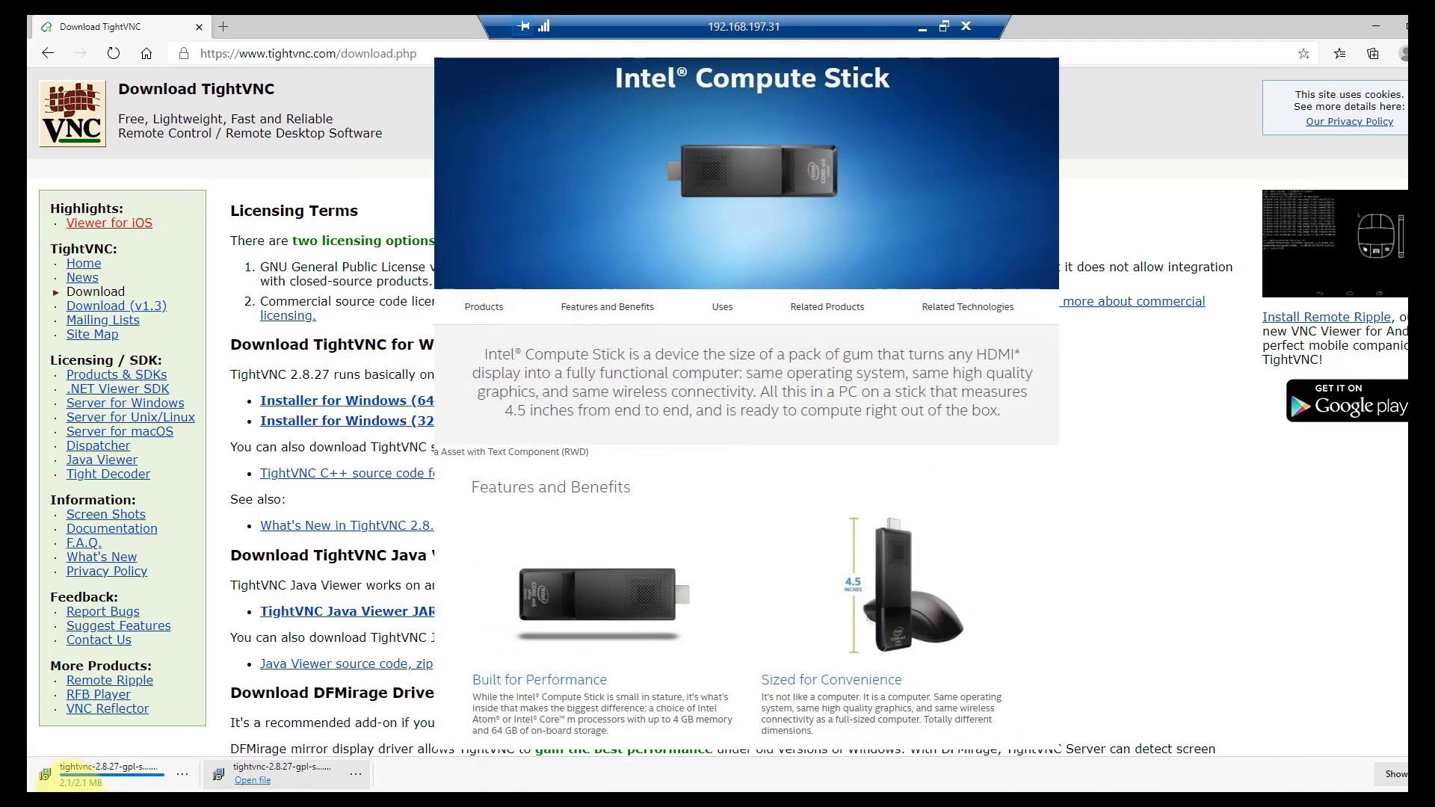
pyautogui.click(266, 781)
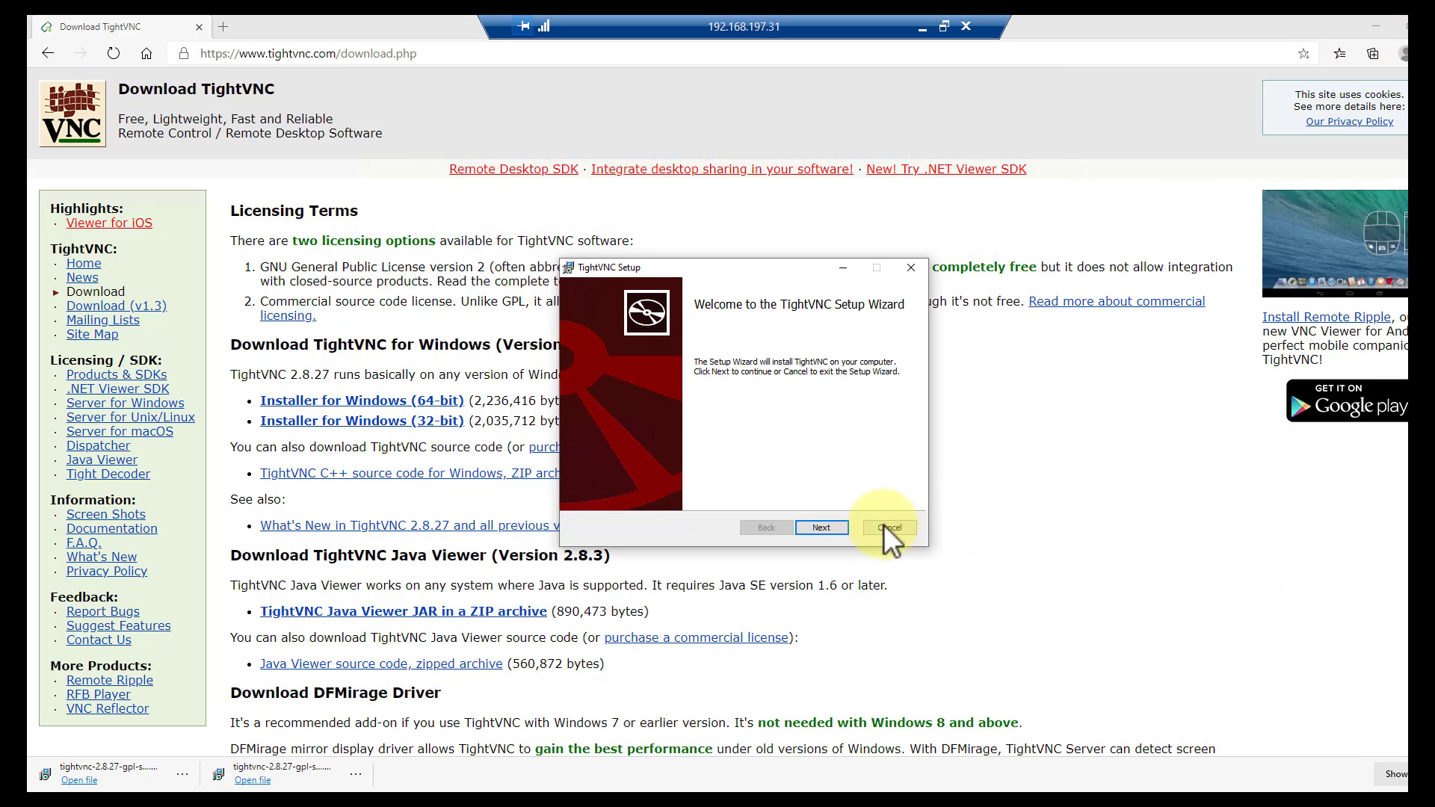
# - Accept the license and choose a Custom setup with TightVNC Viewer excluded
pyautogui.click(829, 528)
pyautogui.click(583, 493)
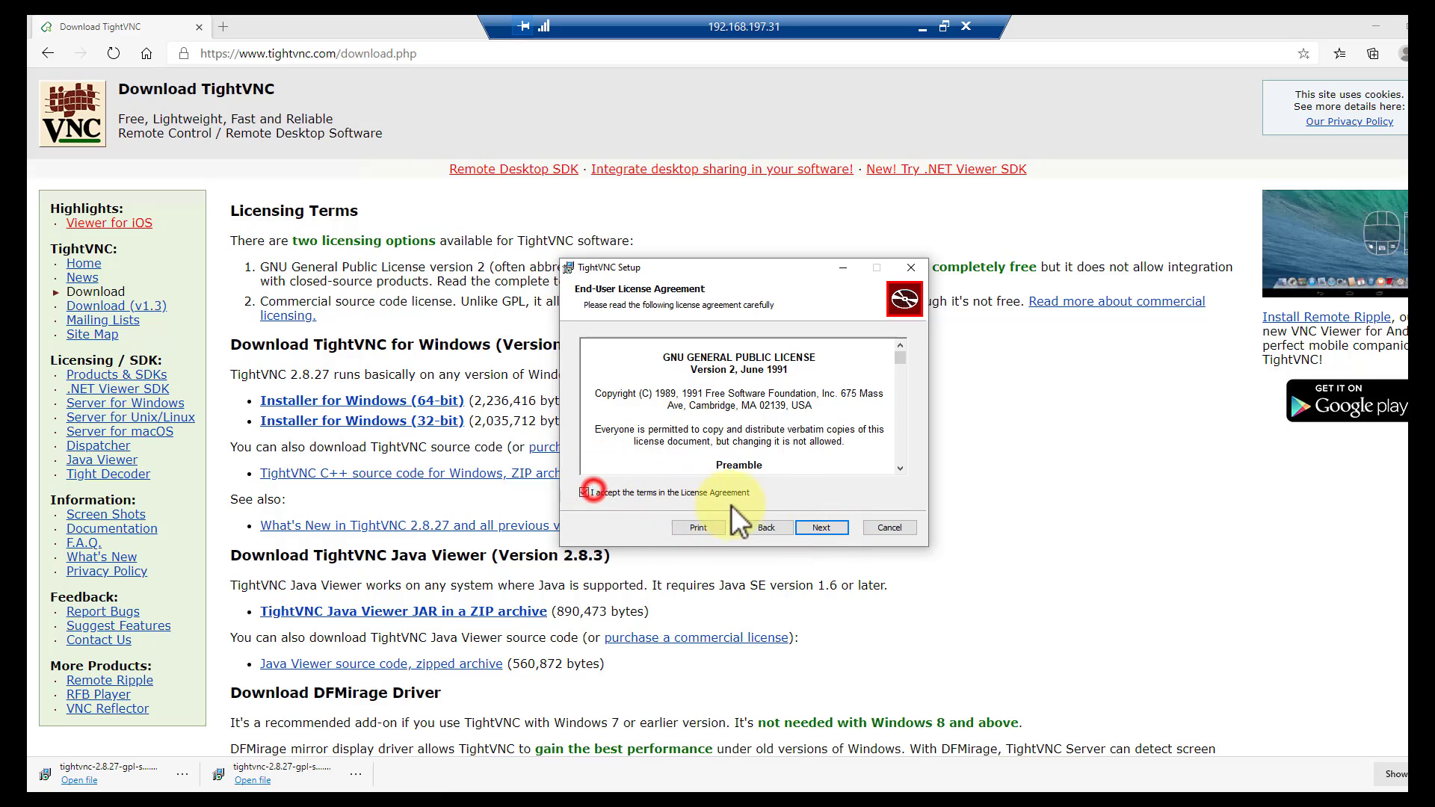
pyautogui.click(821, 528)
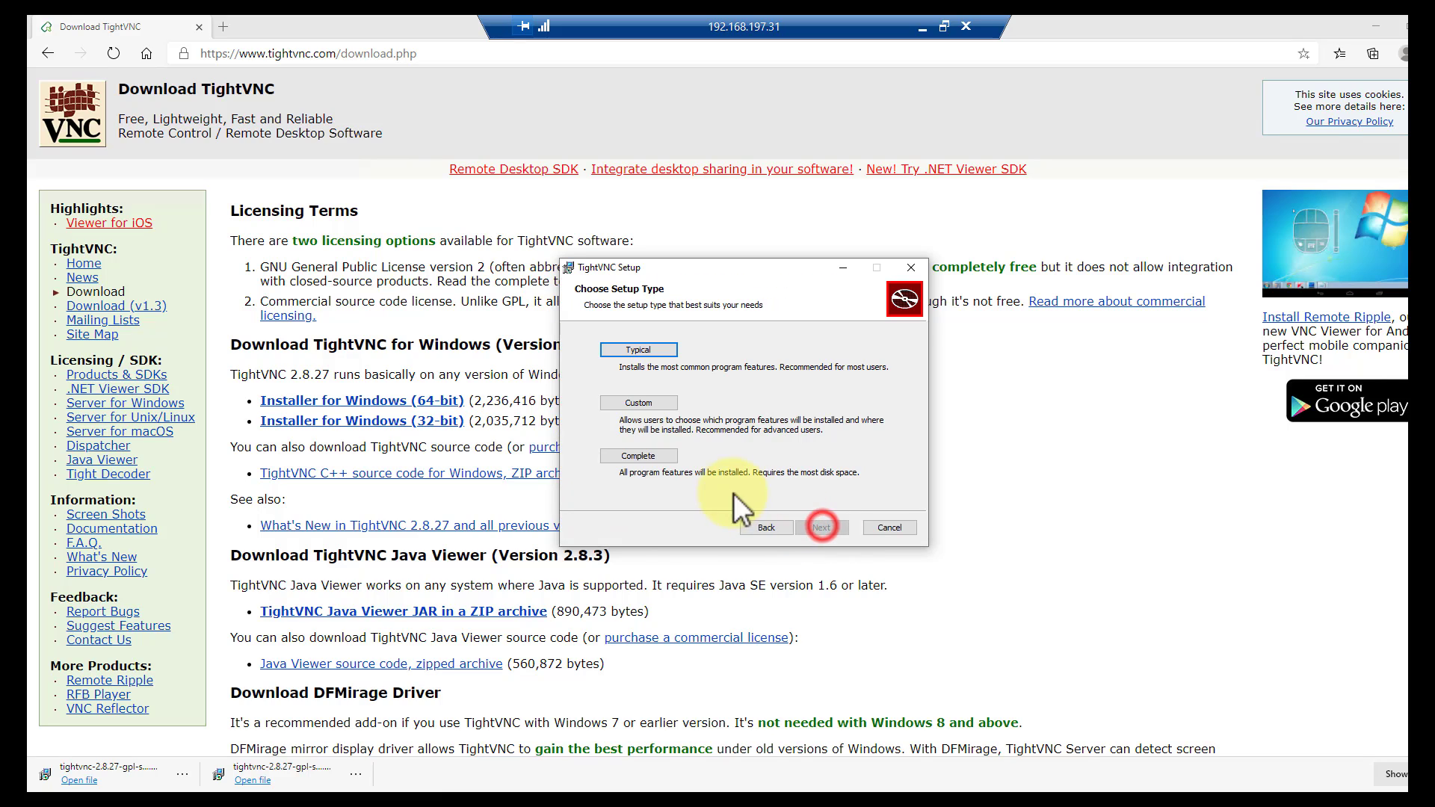
pyautogui.click(647, 404)
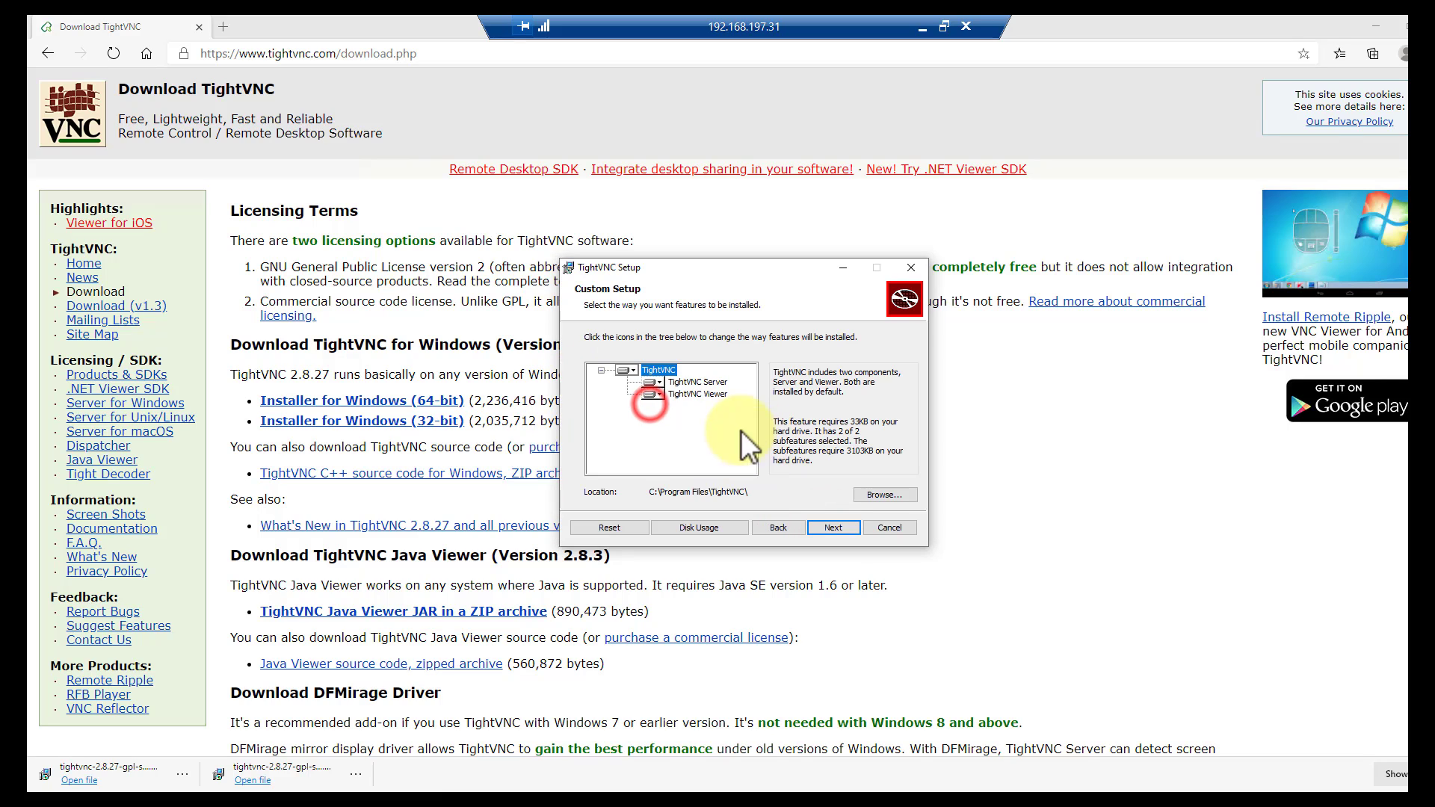
pyautogui.click(657, 391)
pyautogui.click(715, 469)
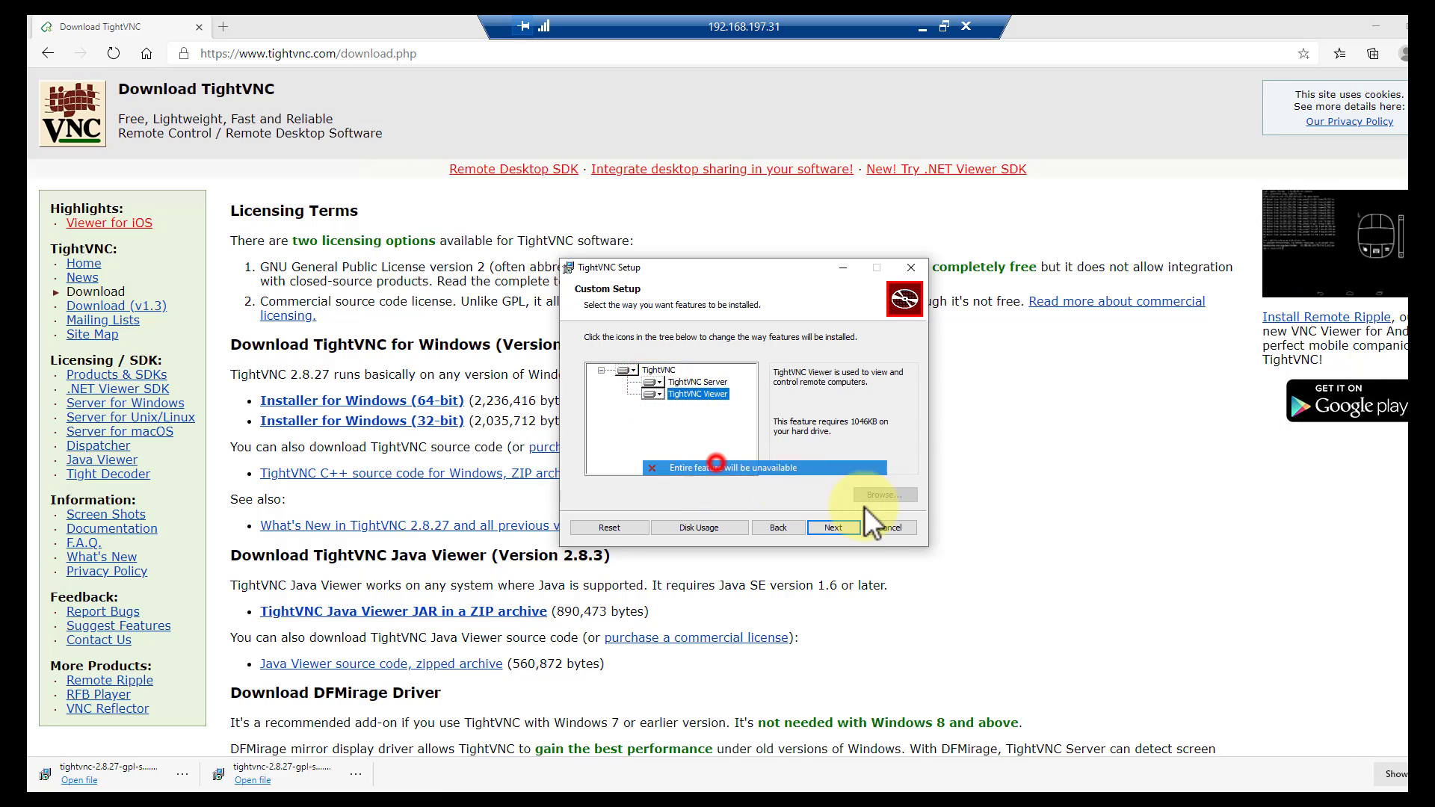
# - Keep the default service options and install, approving the UAC prompt
pyautogui.click(845, 527)
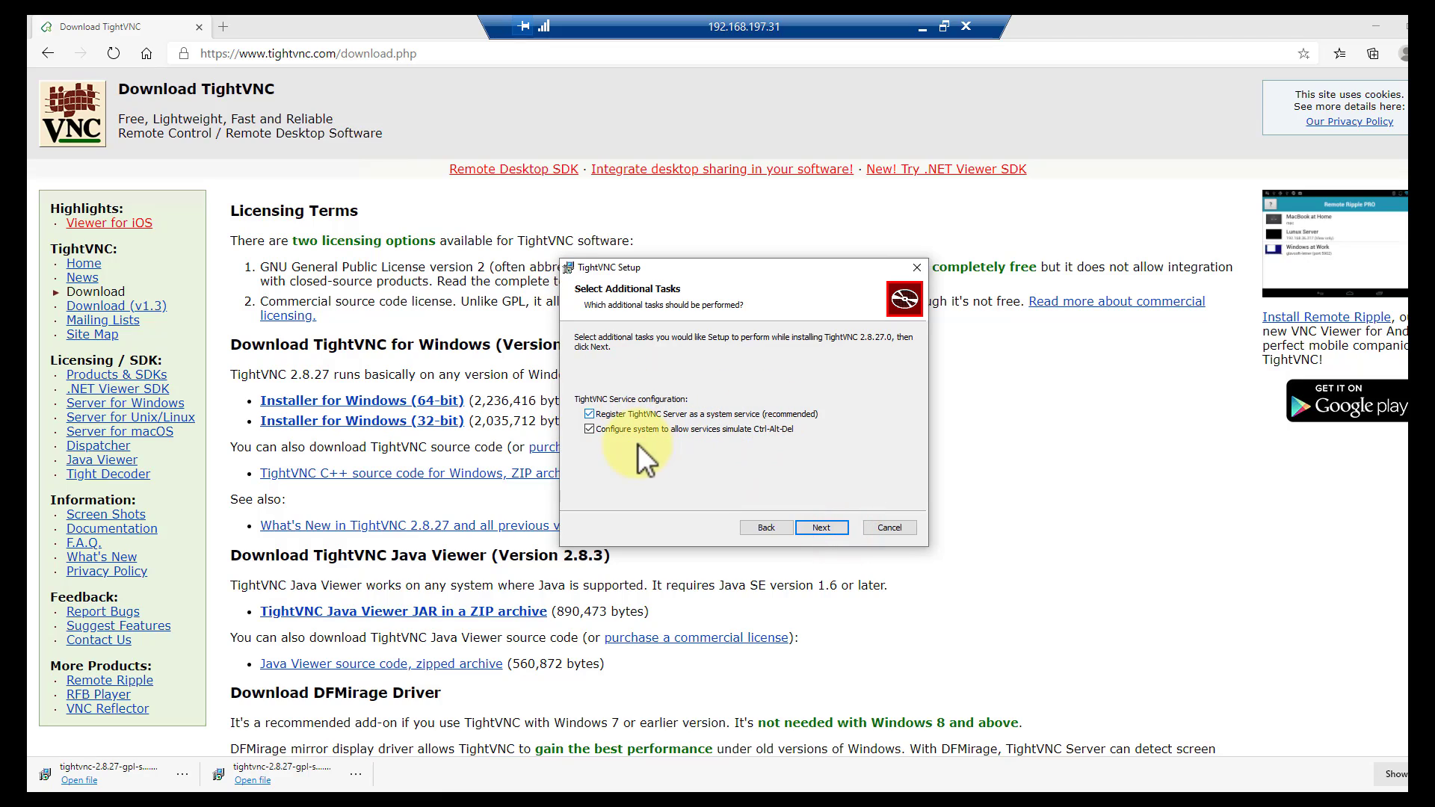
pyautogui.click(822, 528)
pyautogui.click(815, 528)
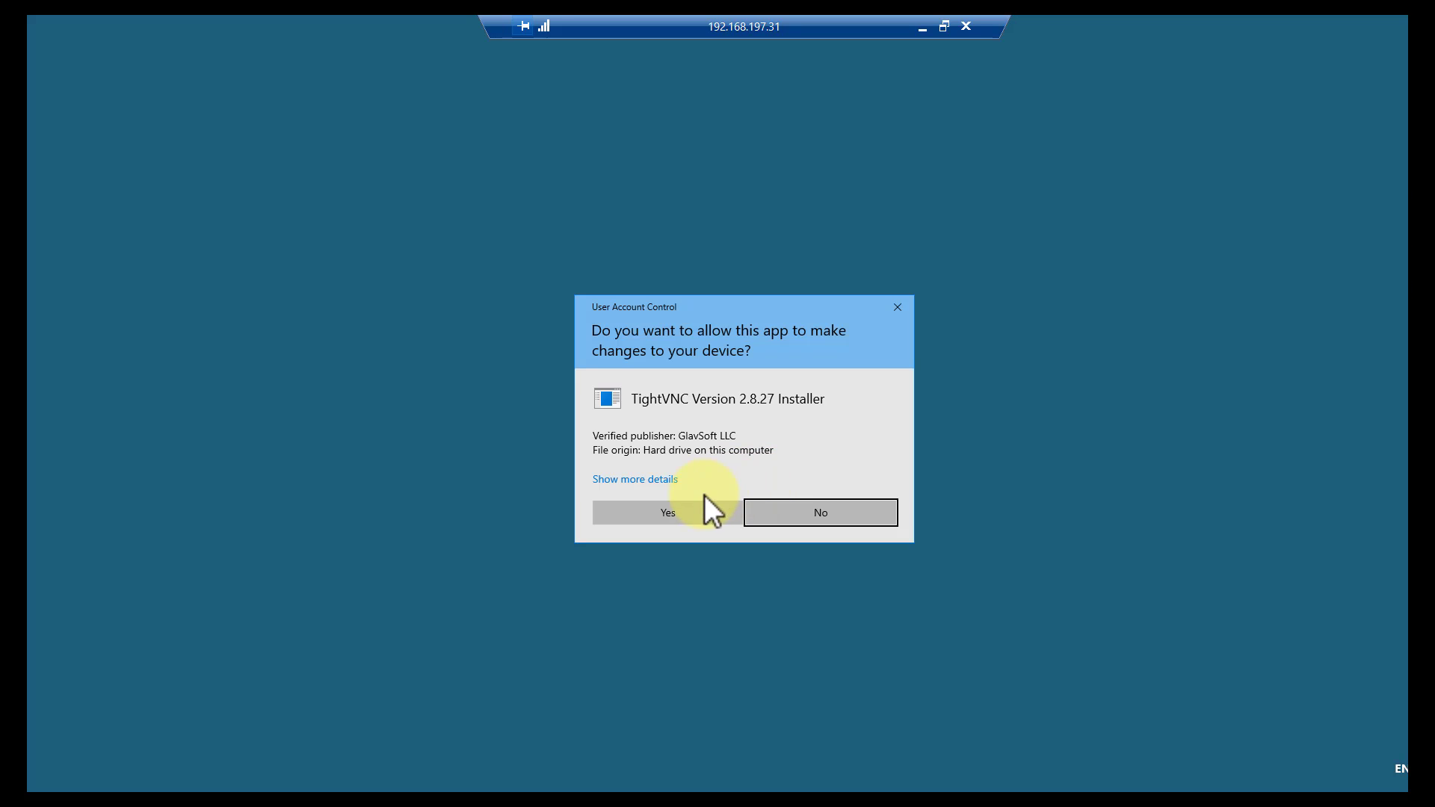
pyautogui.click(698, 504)
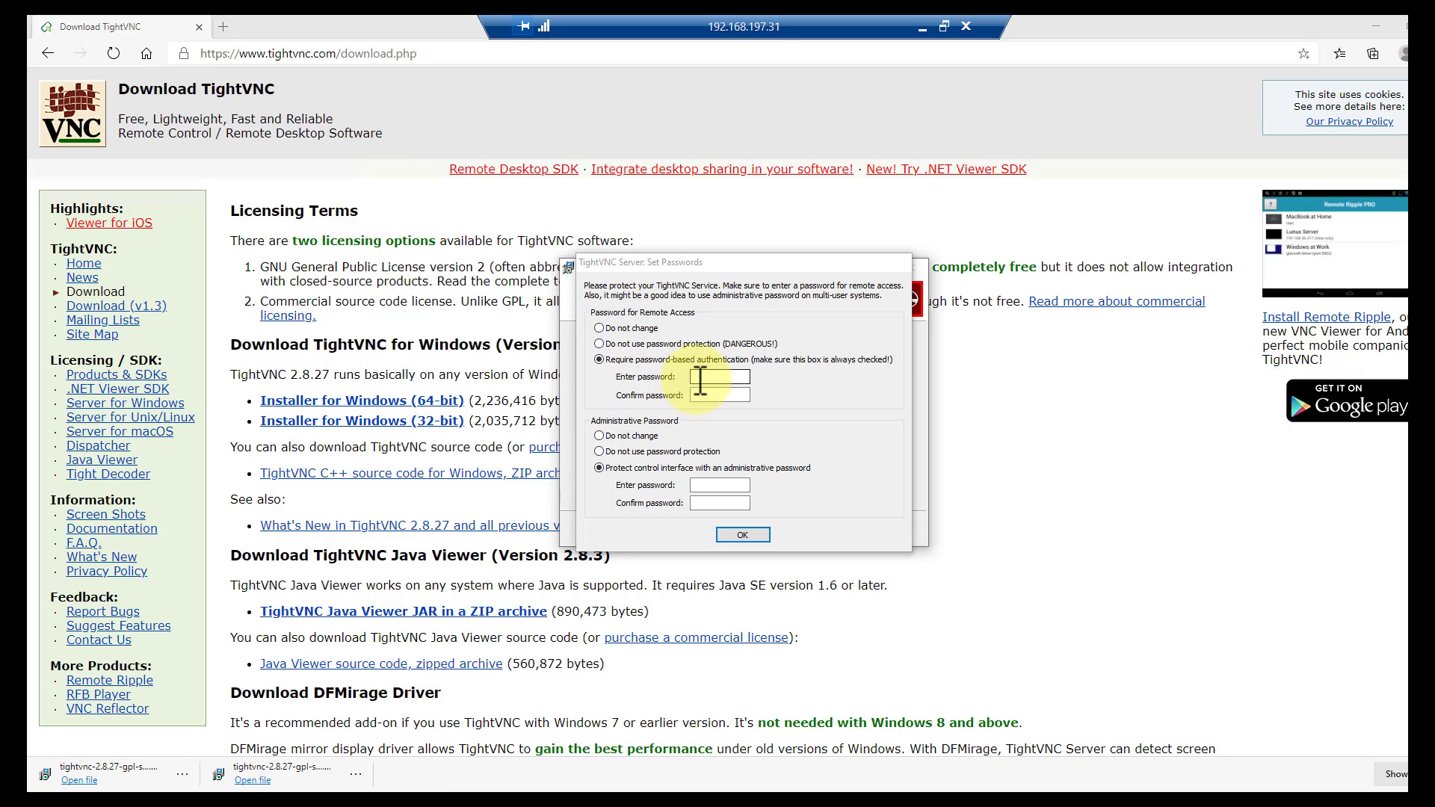
# - Enter and confirm both the remote-access and administrative passwords, then confirm with OK
pyautogui.click(699, 378)
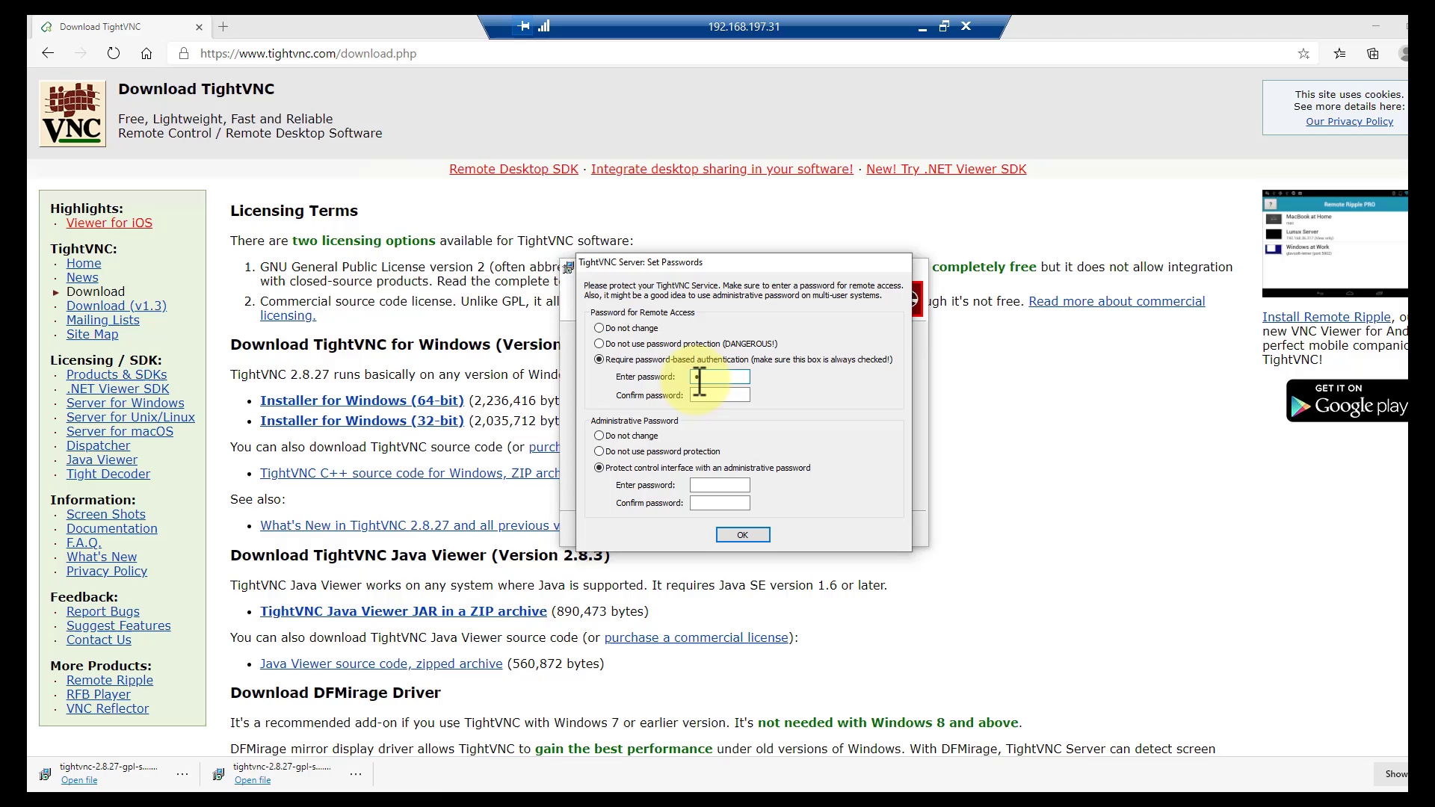
pyautogui.press('Tab')
pyautogui.hotkey('shift', 'Tab')
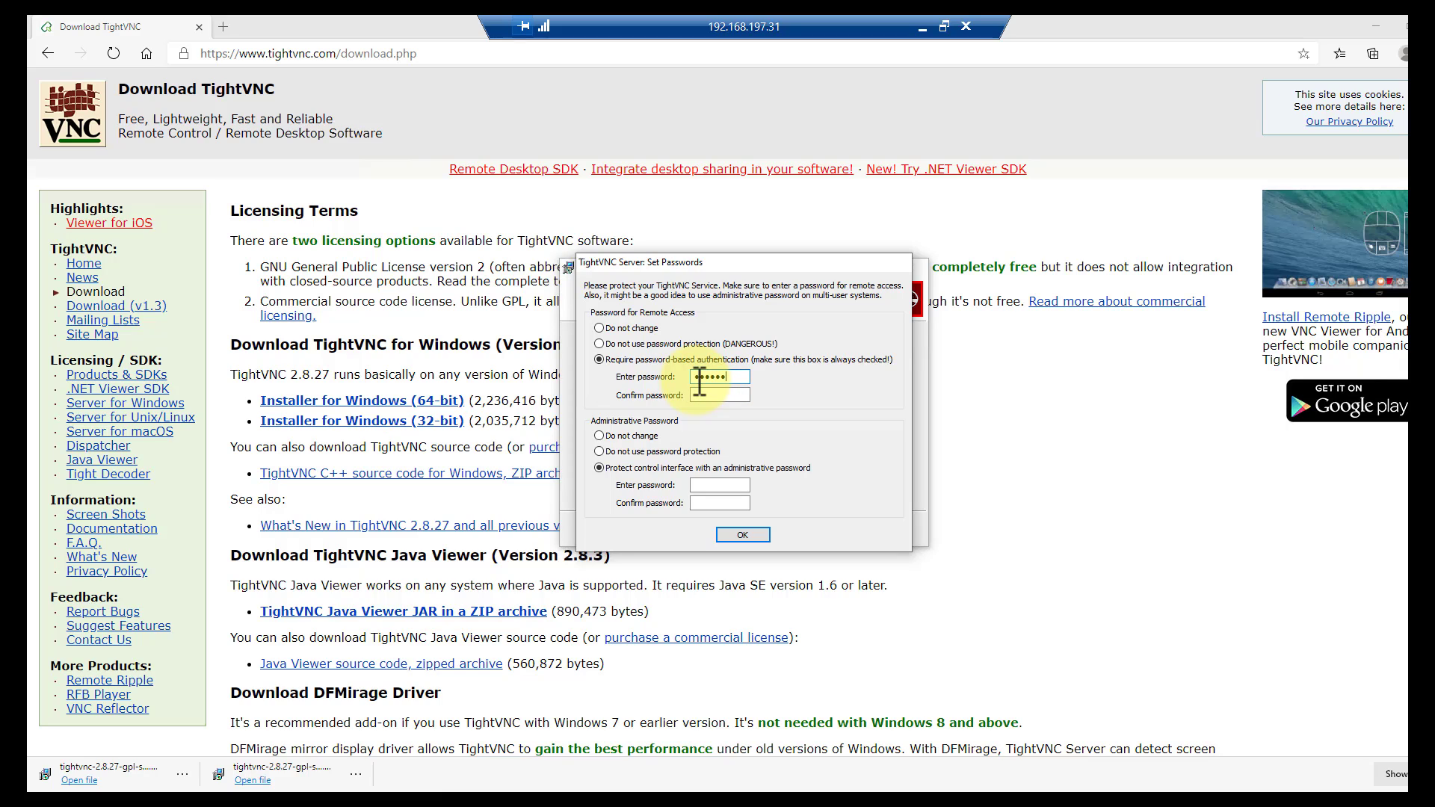
pyautogui.press('Tab')
pyautogui.write('****')
pyautogui.press('Tab')
pyautogui.press('Tab')
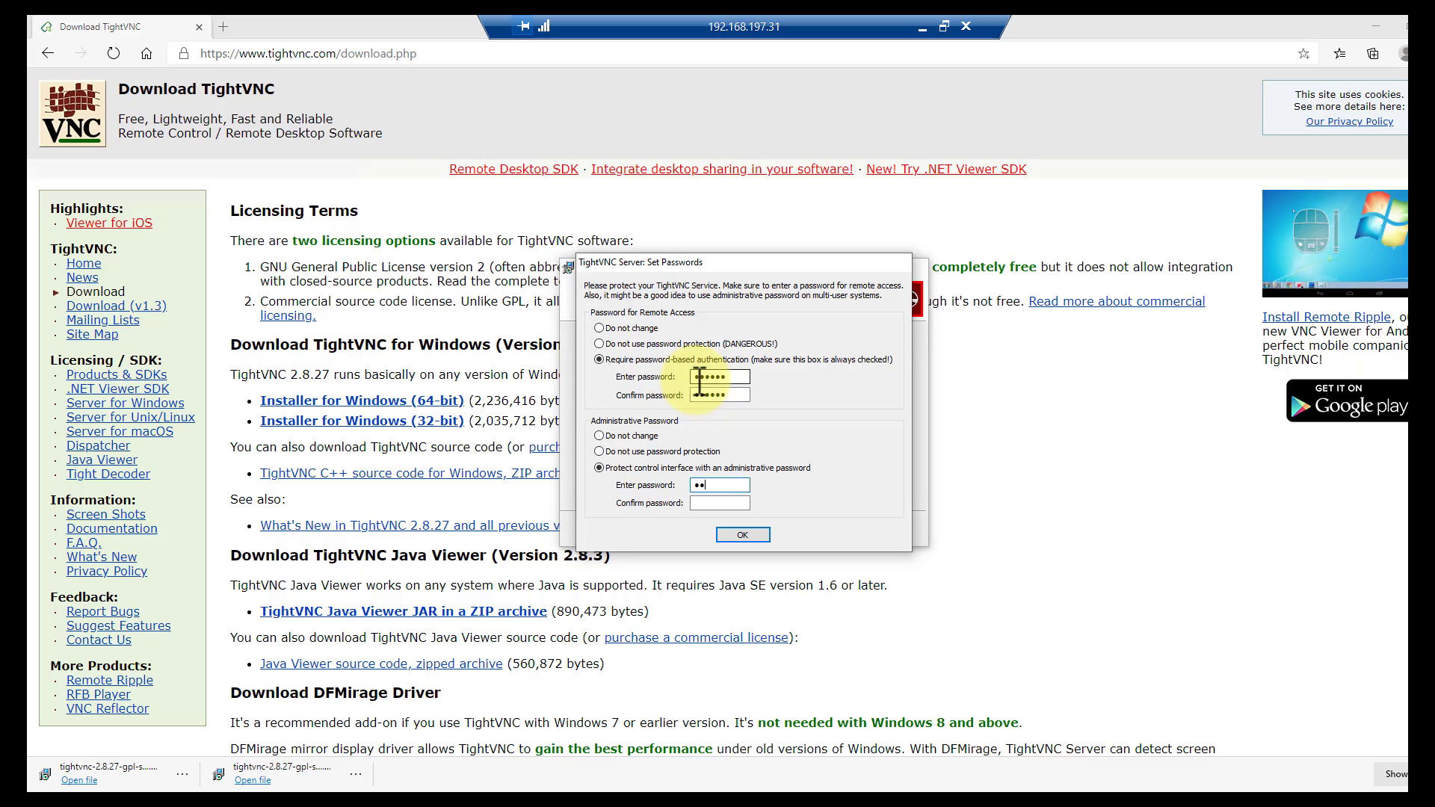
pyautogui.press('BackSpace')
pyautogui.press('Tab')
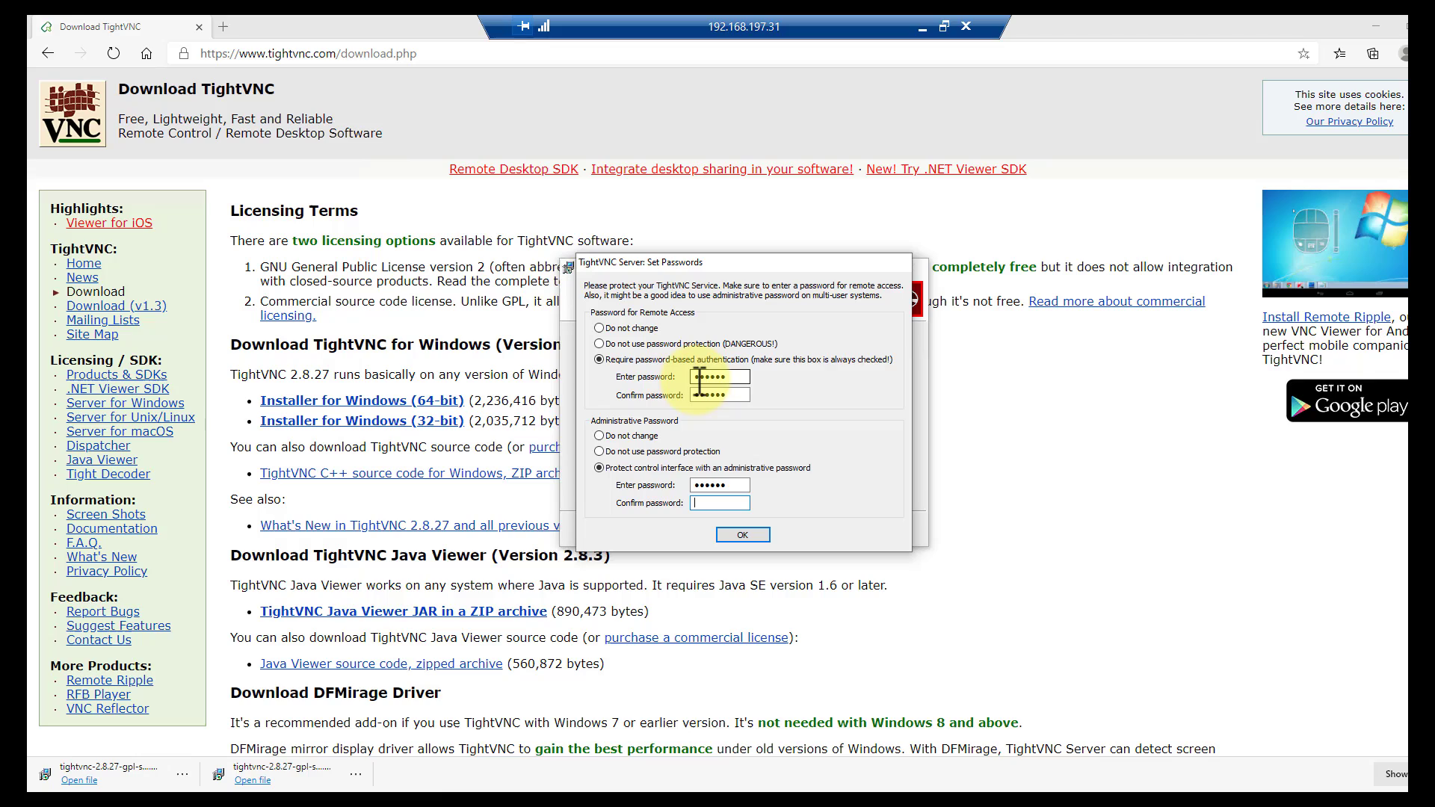
pyautogui.write('*')
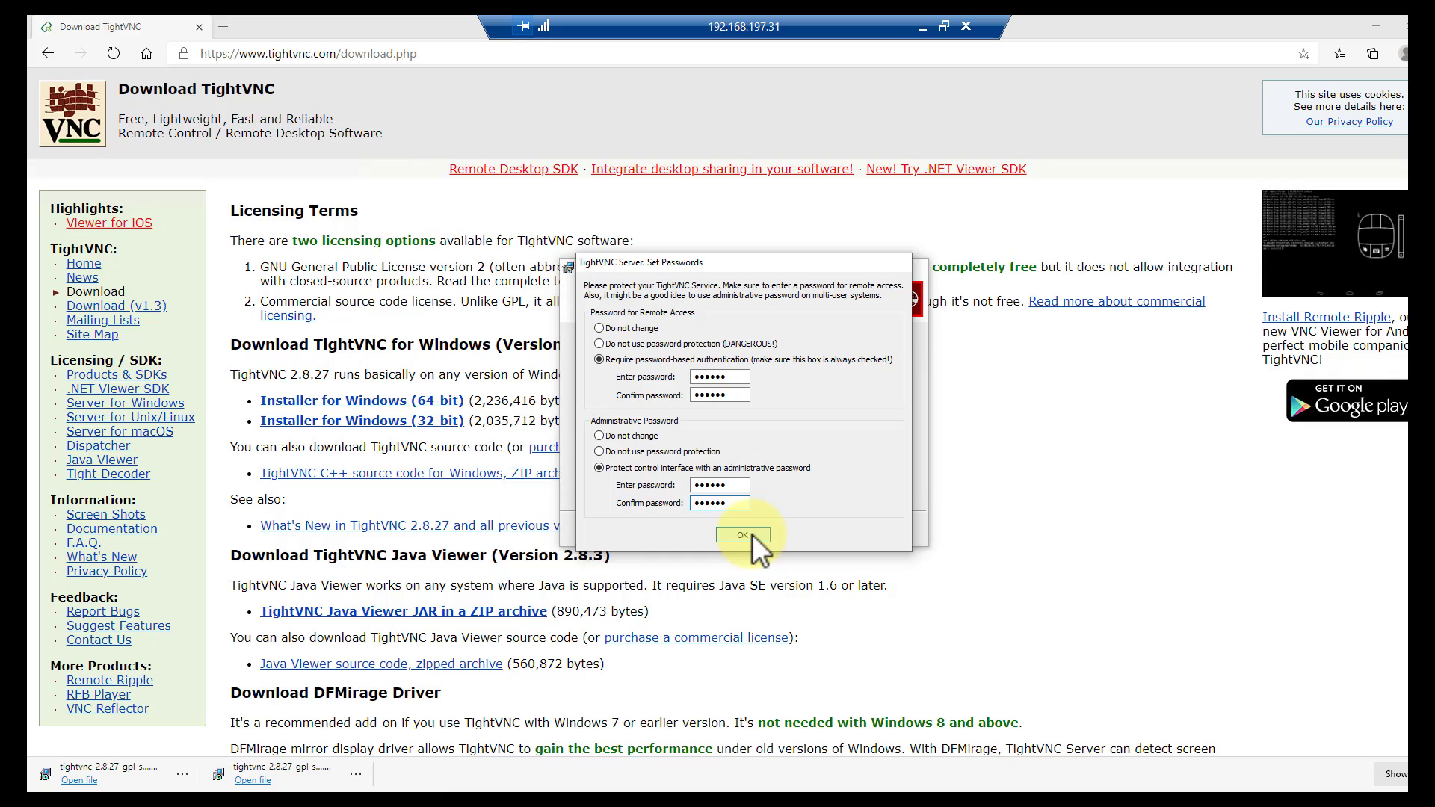
pyautogui.click(751, 535)
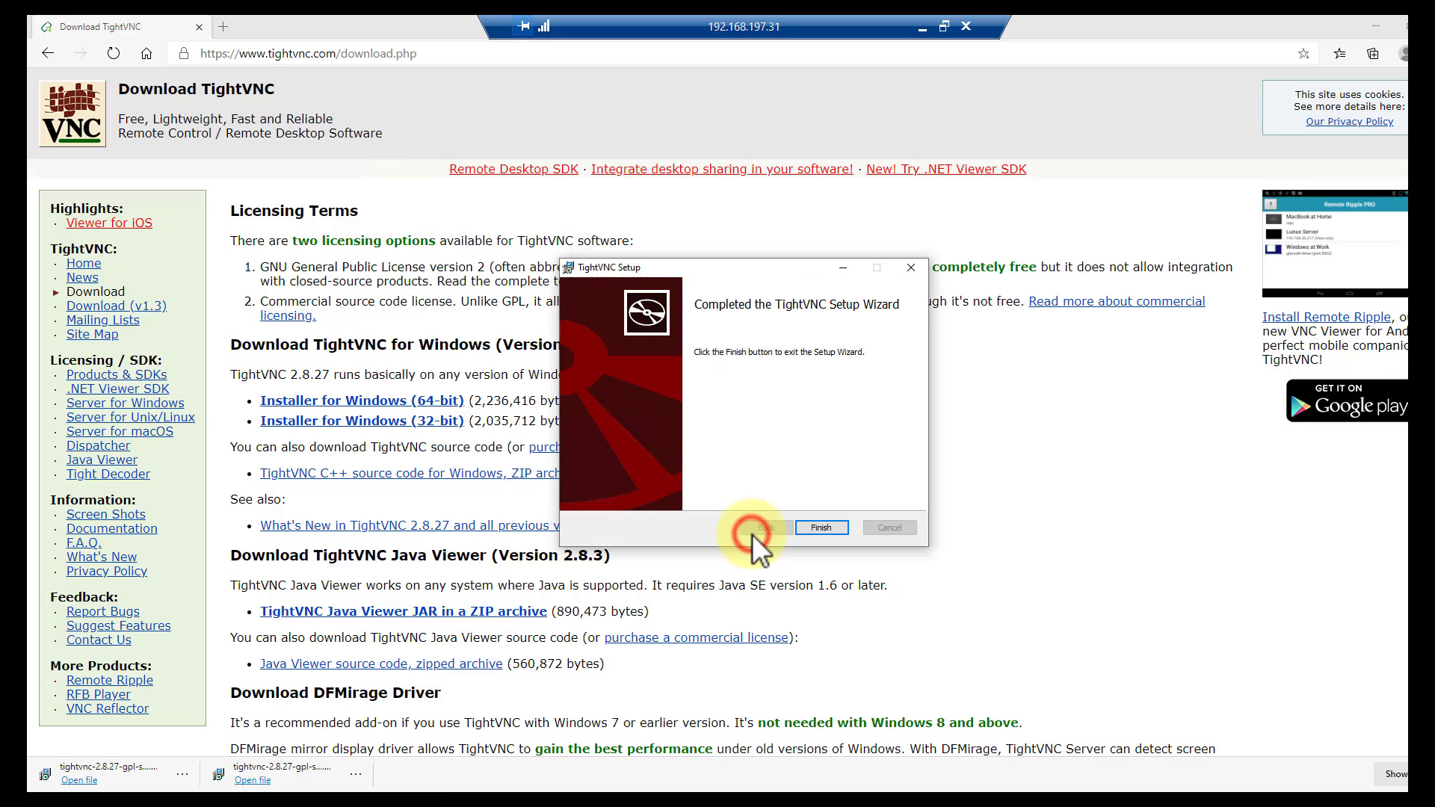
# - Finish setup, open the tray service configuration and check port 5900 plus the Extra Ports and Access Control tabs
pyautogui.click(822, 527)
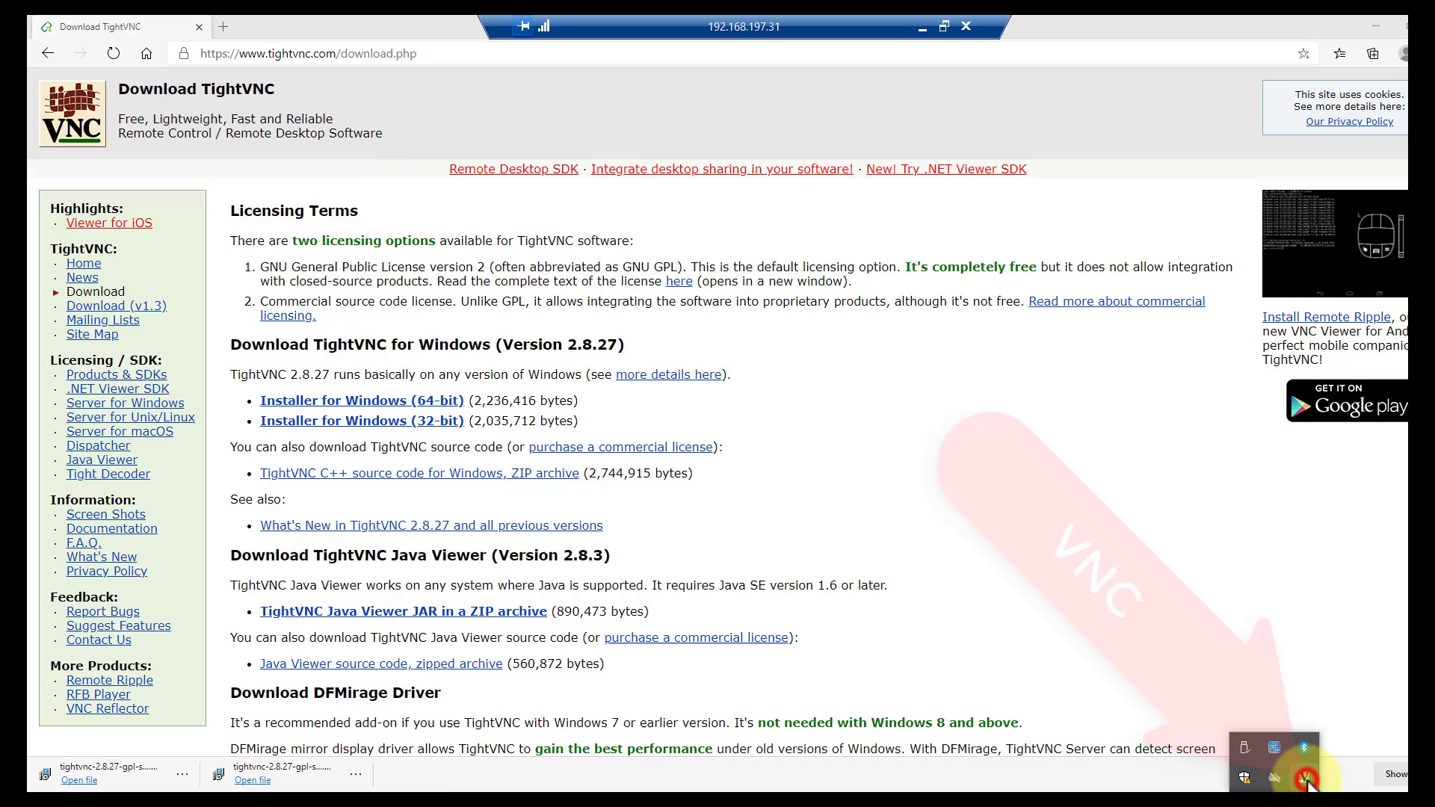
pyautogui.doubleClick(1306, 779)
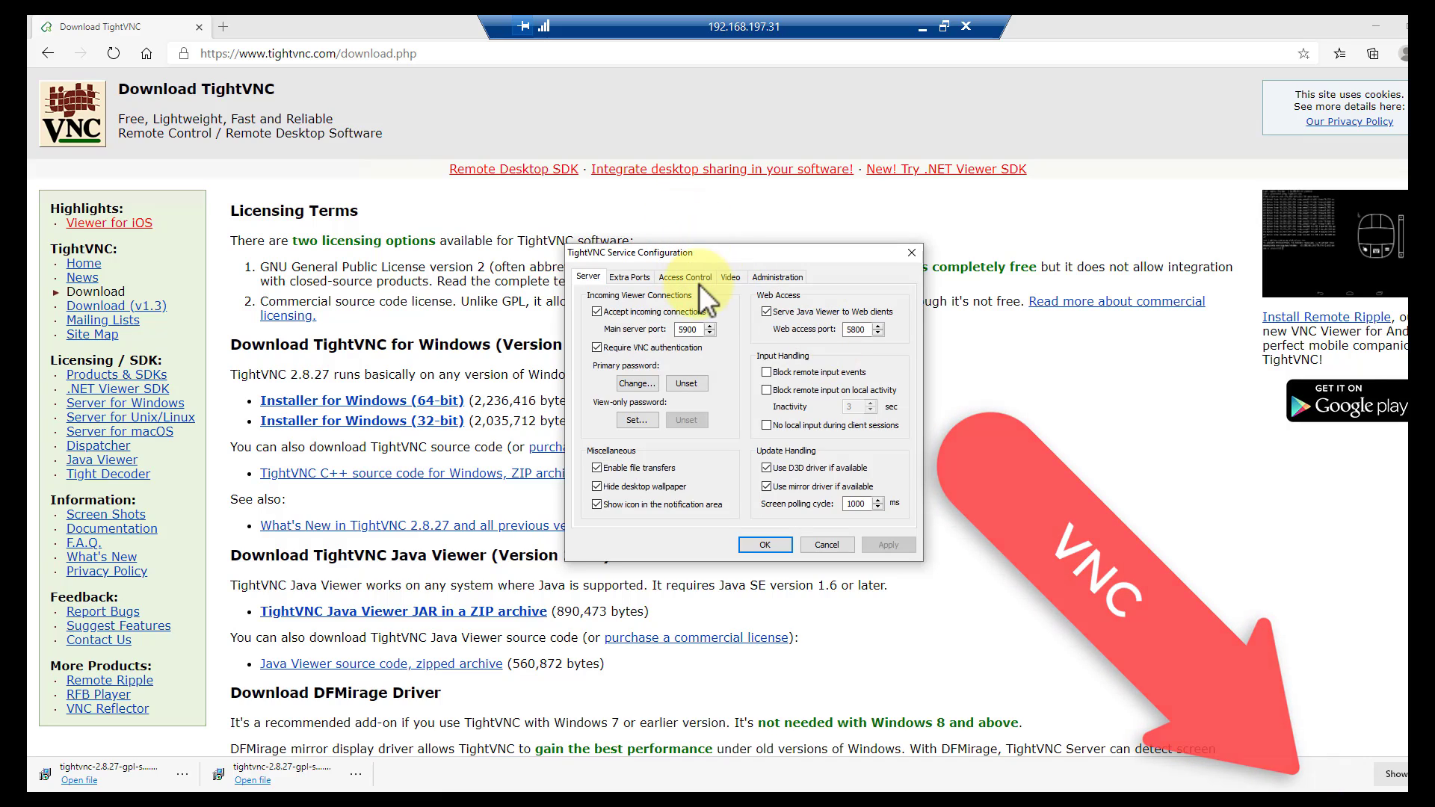
pyautogui.doubleClick(691, 330)
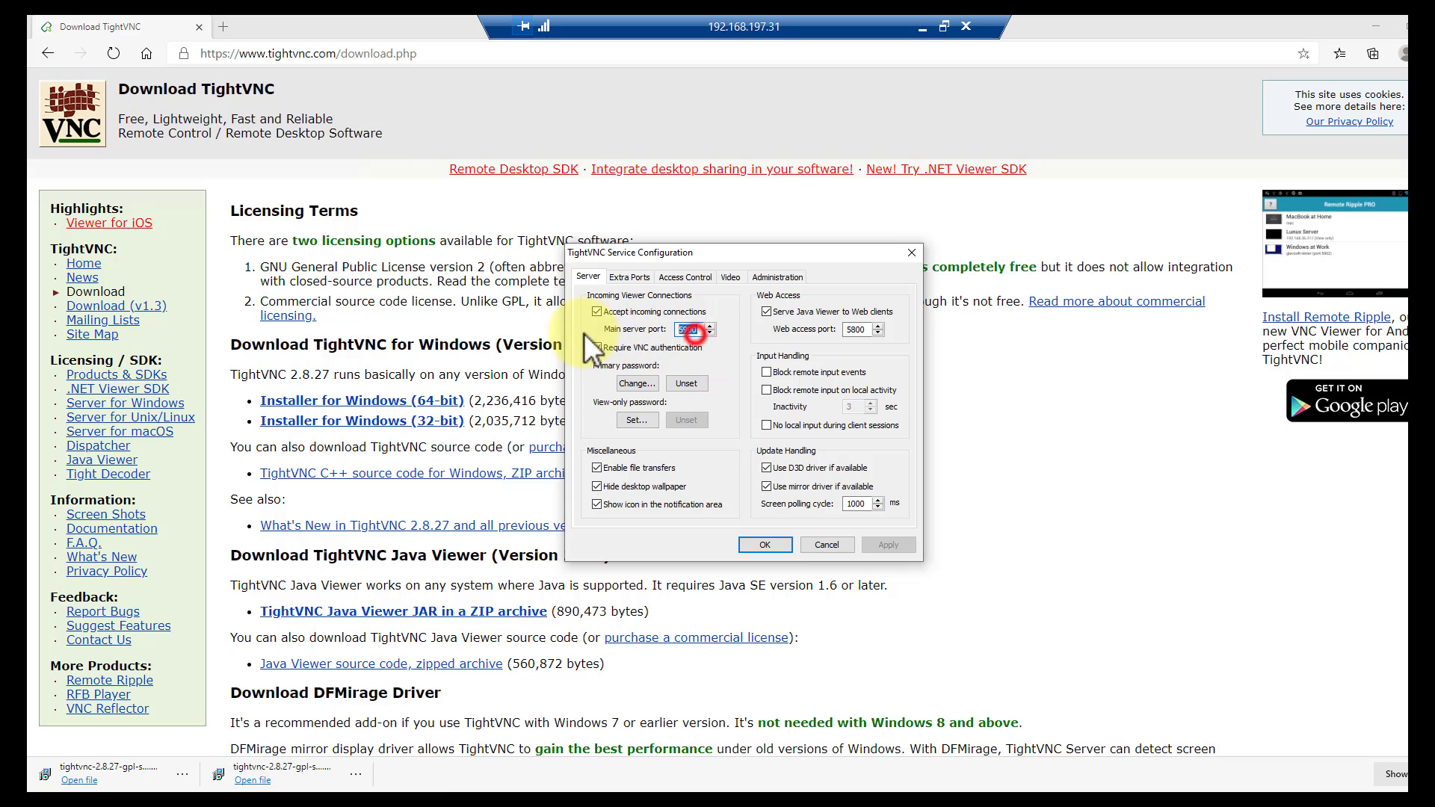
pyautogui.click(630, 277)
pyautogui.click(675, 277)
pyautogui.click(628, 277)
pyautogui.click(590, 276)
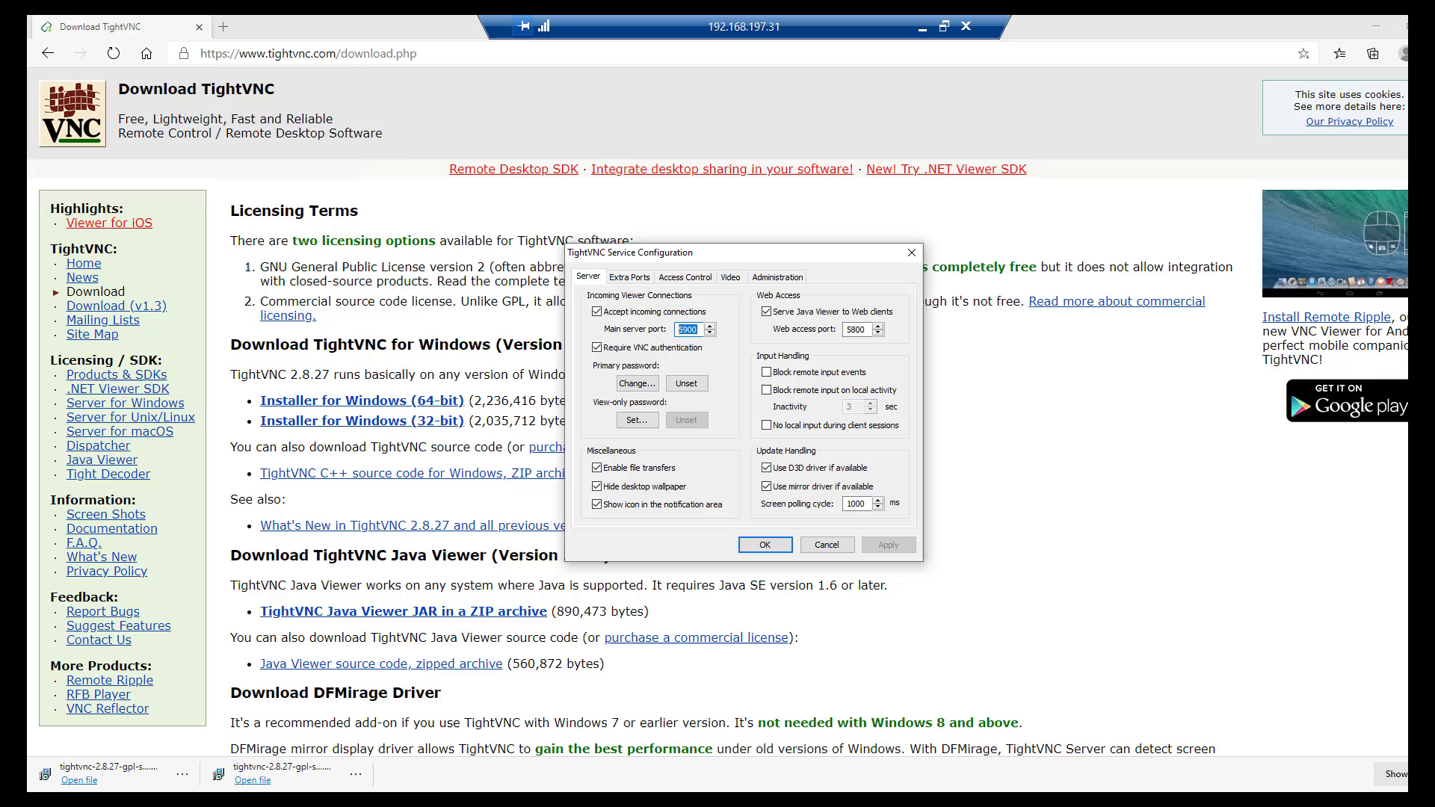
# - Search the web for 'tightvnc' from the local browser's address bar
pyautogui.click(922, 29)
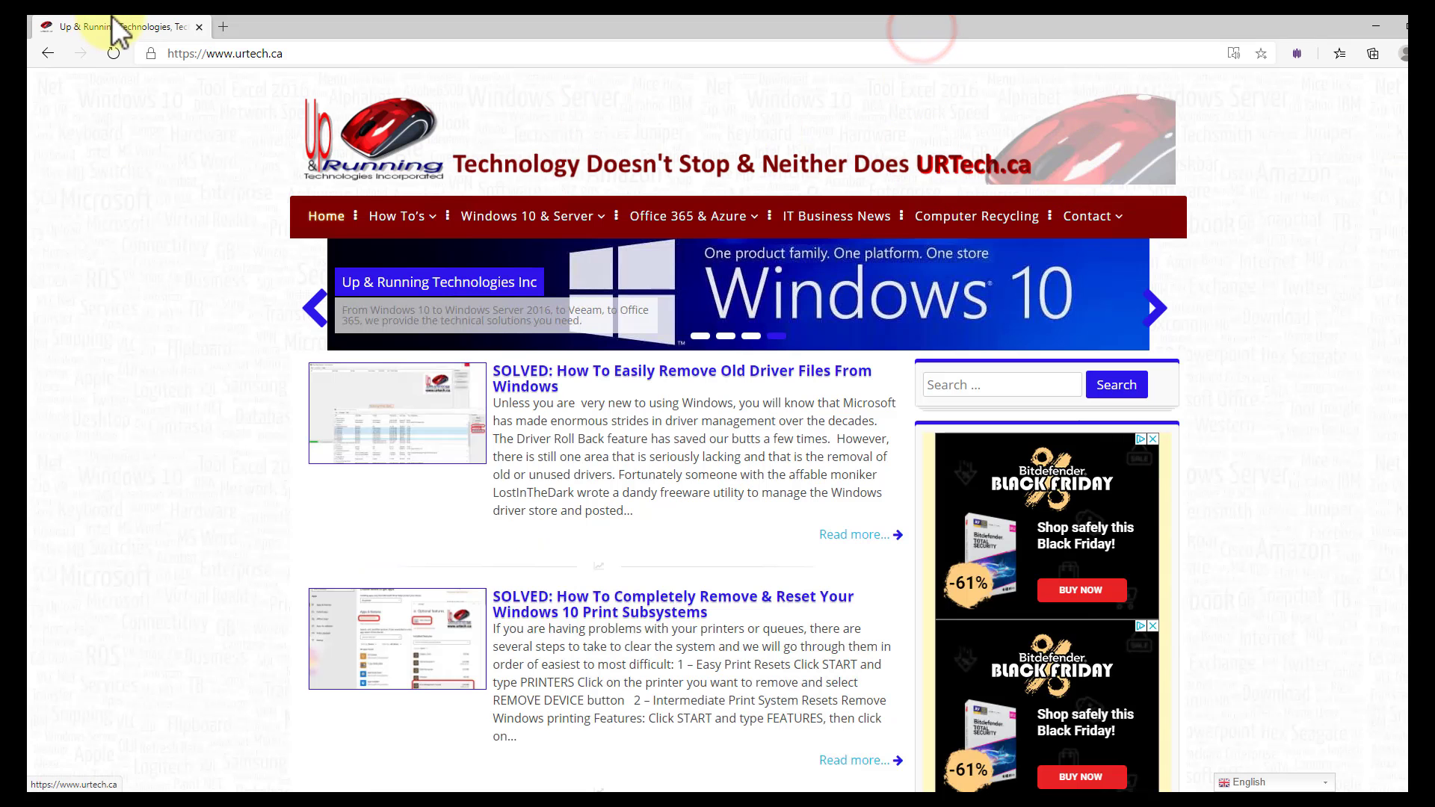
pyautogui.click(323, 54)
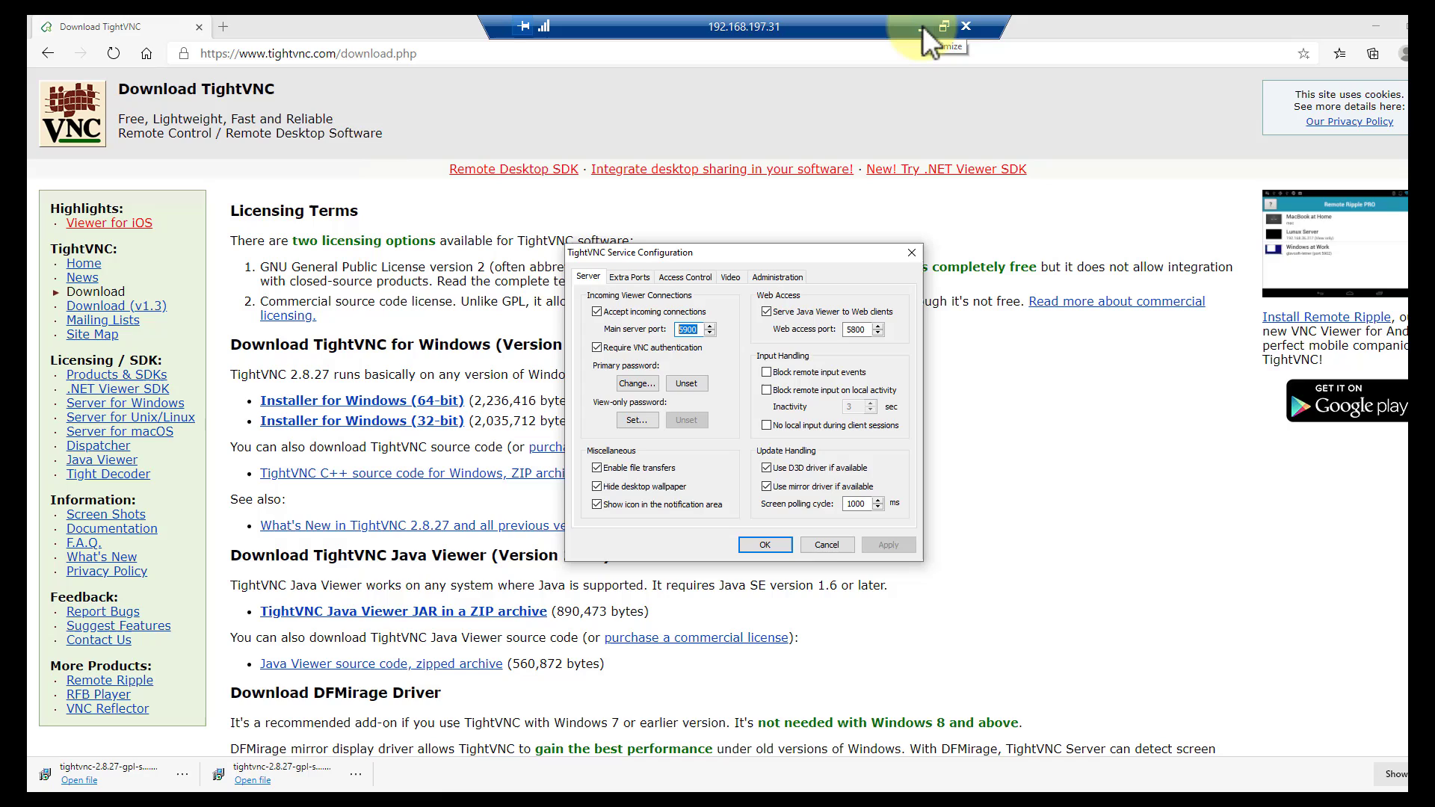
pyautogui.click(922, 26)
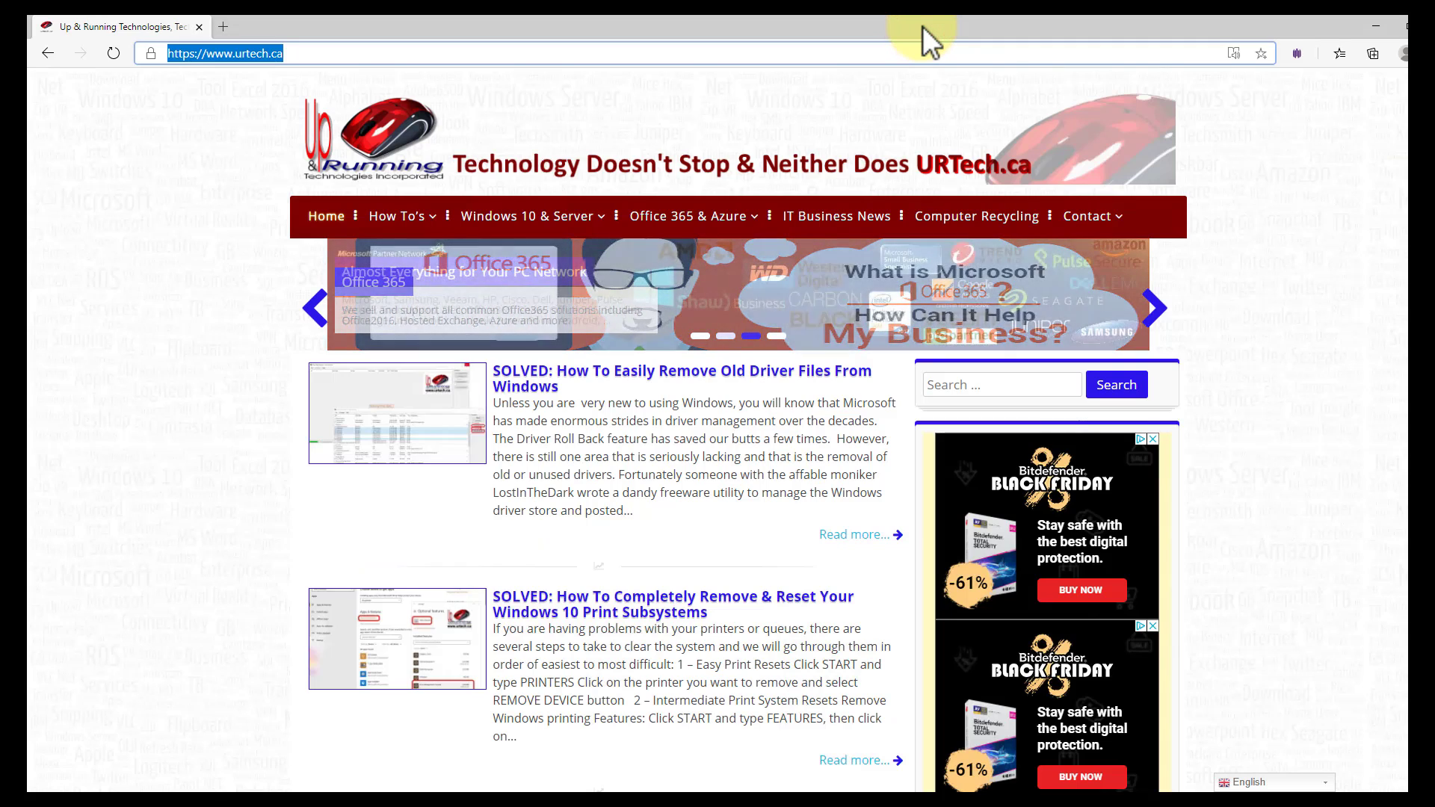
pyautogui.write('tigbh')
pyautogui.press('BackSpace')
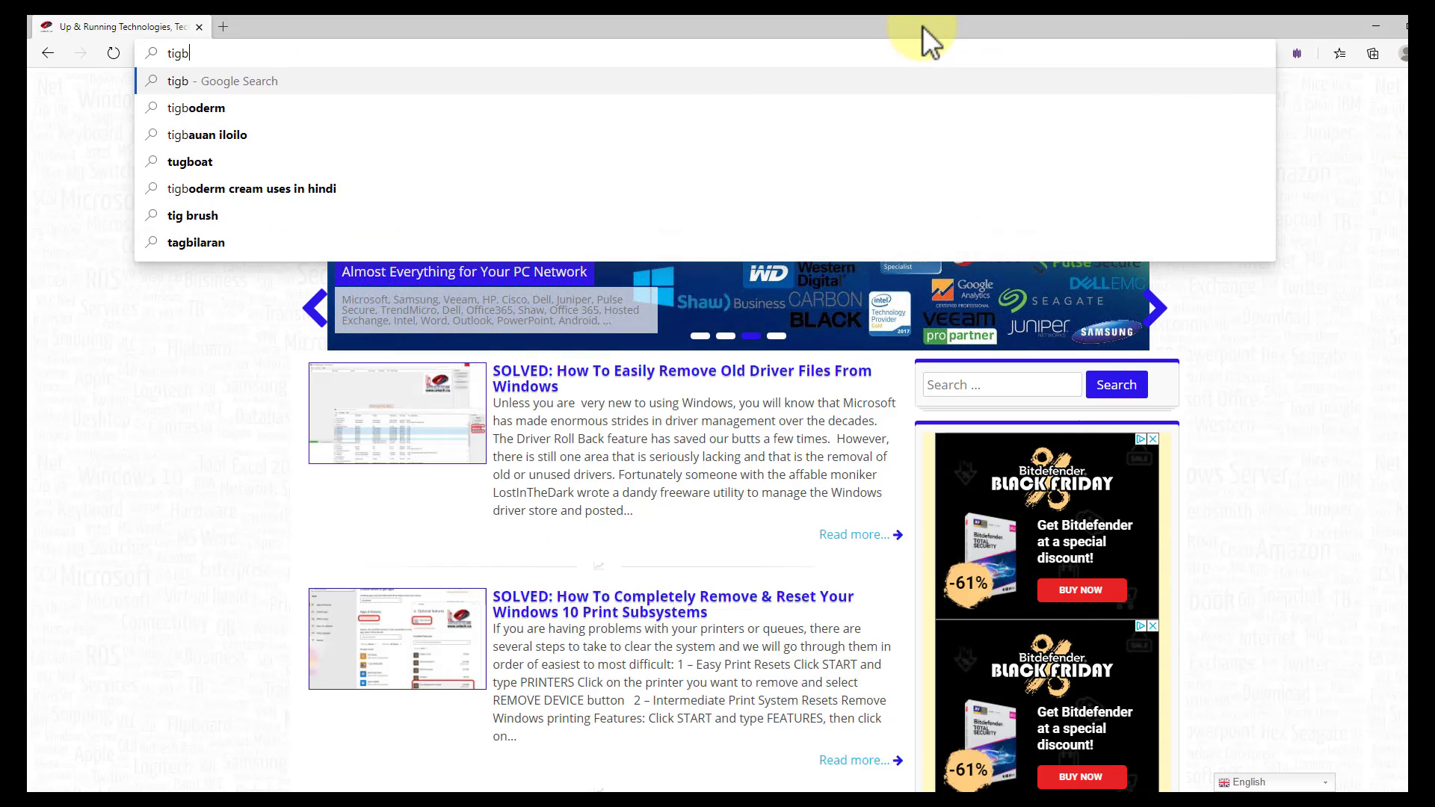
pyautogui.press('BackSpace')
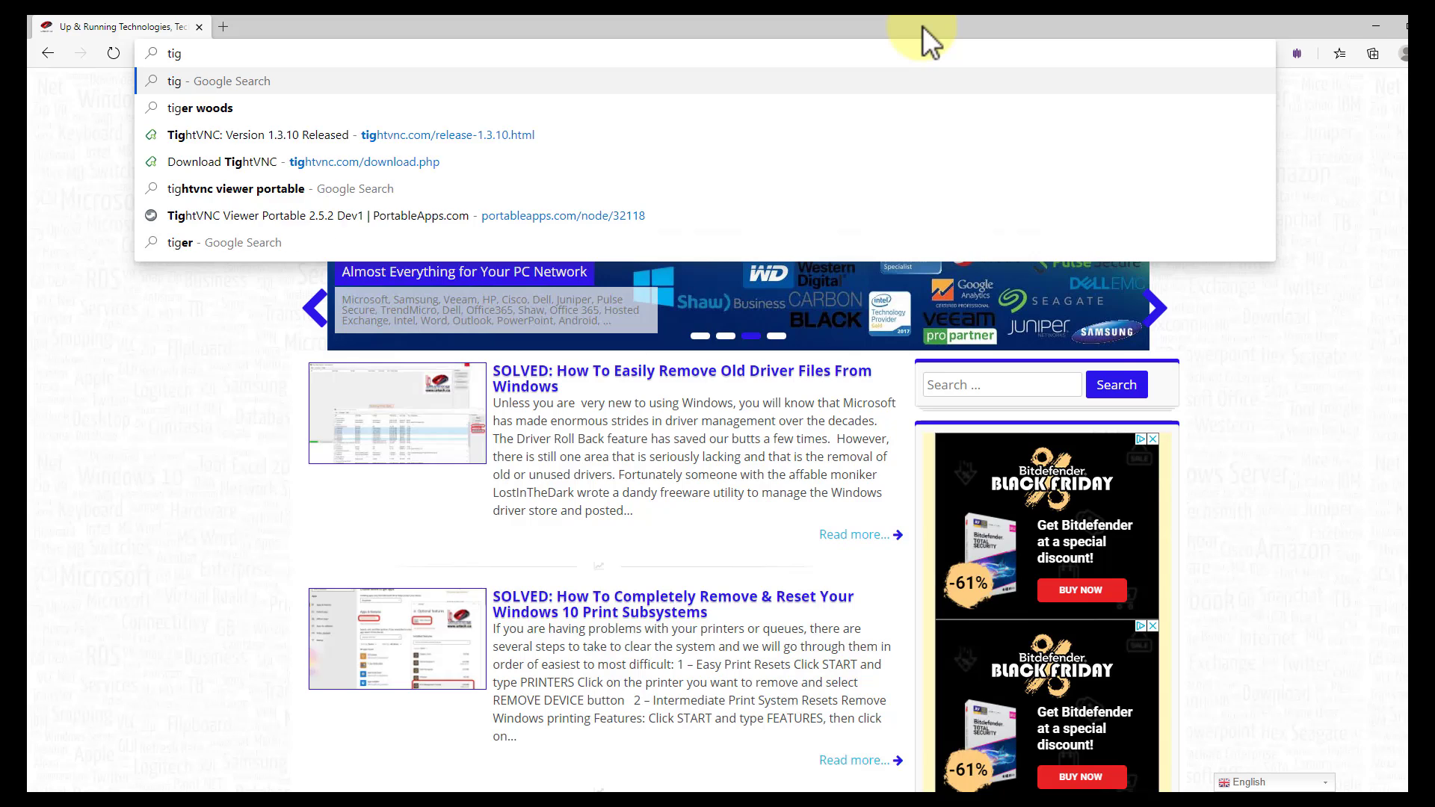
pyautogui.write('htvnc')
pyautogui.press('Return')
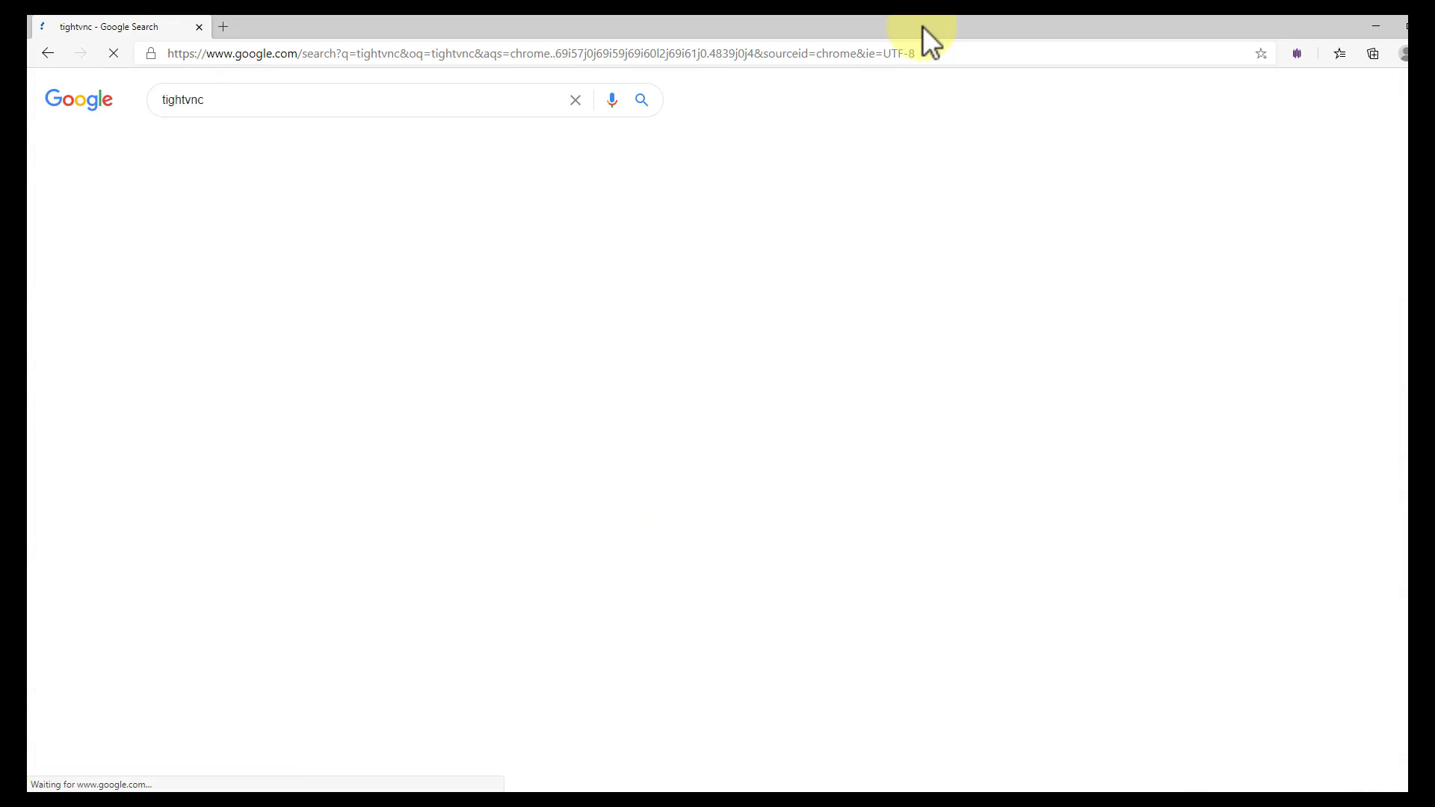
# - Download the 64-bit Windows installer from the TightVNC page and return to the results
pyautogui.click(217, 273)
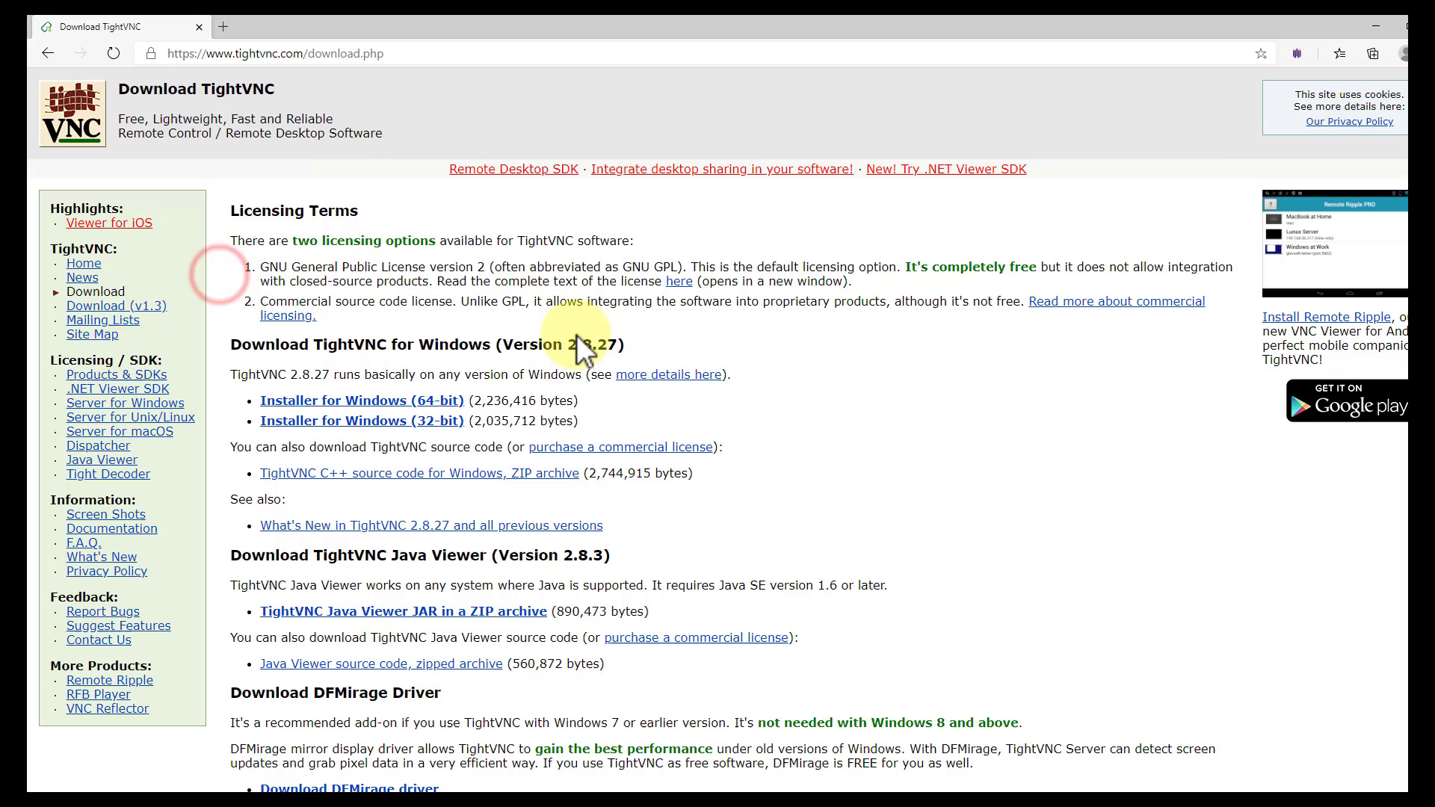
pyautogui.click(446, 400)
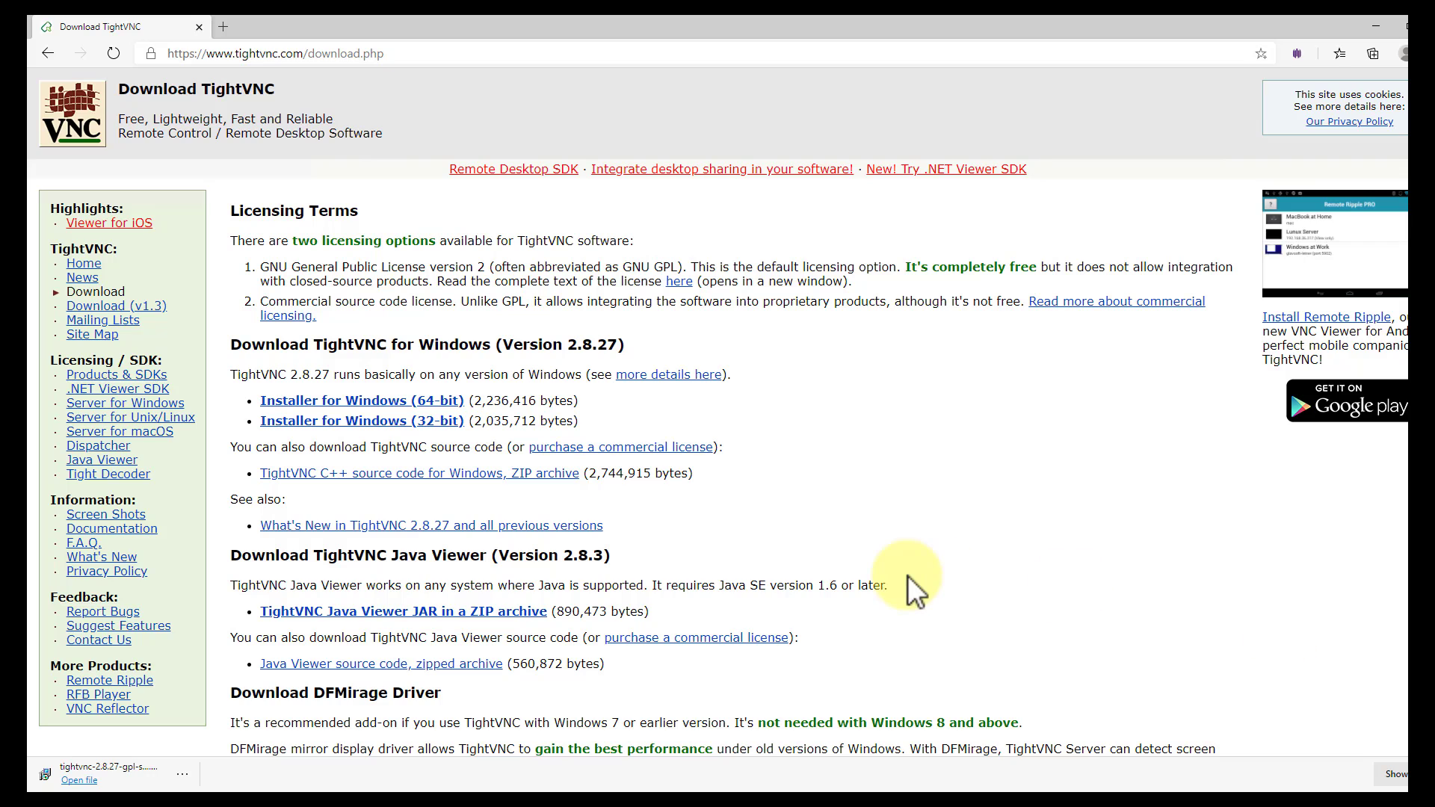
pyautogui.click(48, 54)
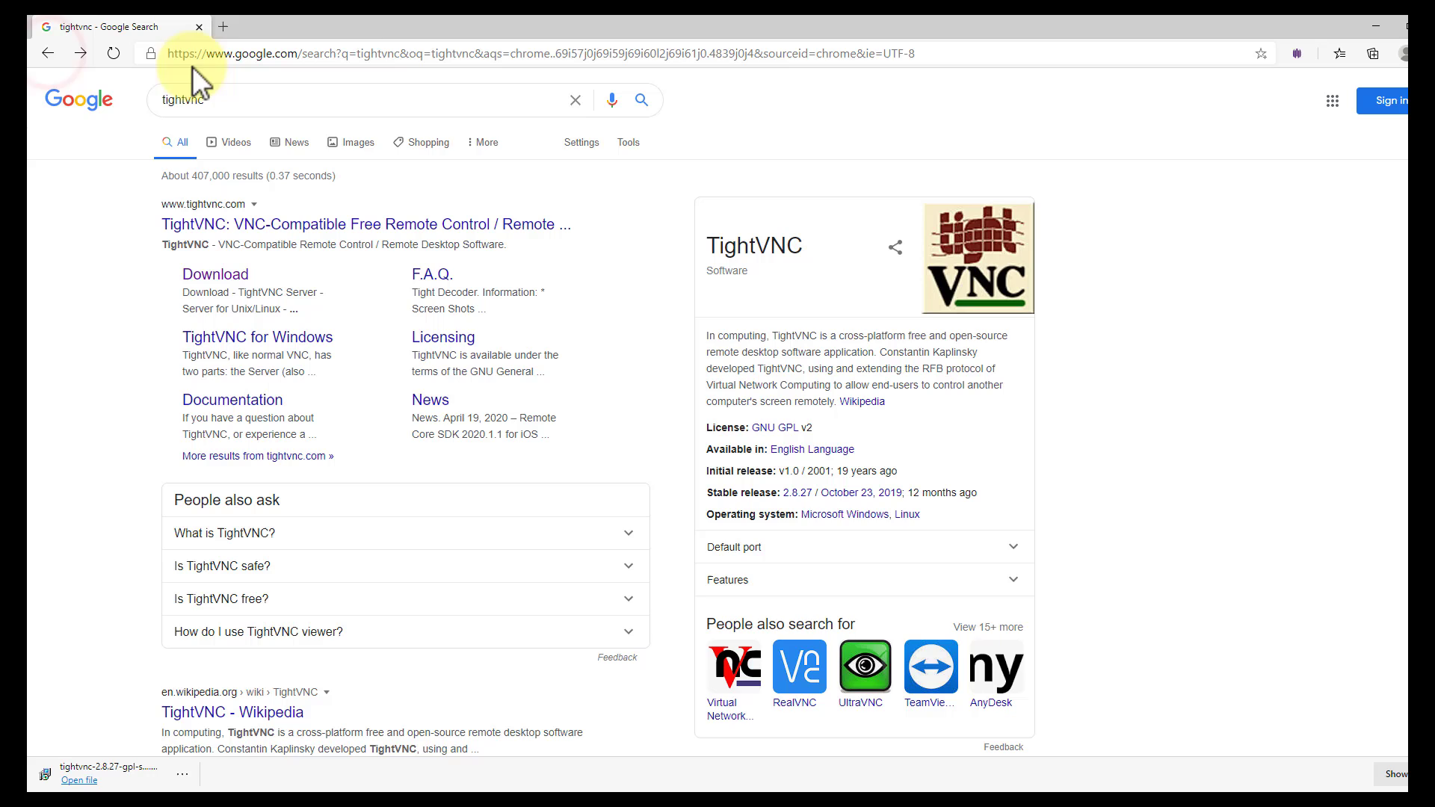
# - Search 'tightvnc portable' and download TightVNC Viewer Portable 2.5.2 Dev1 from PortableApps.com
pyautogui.click(221, 99)
pyautogui.write('porta')
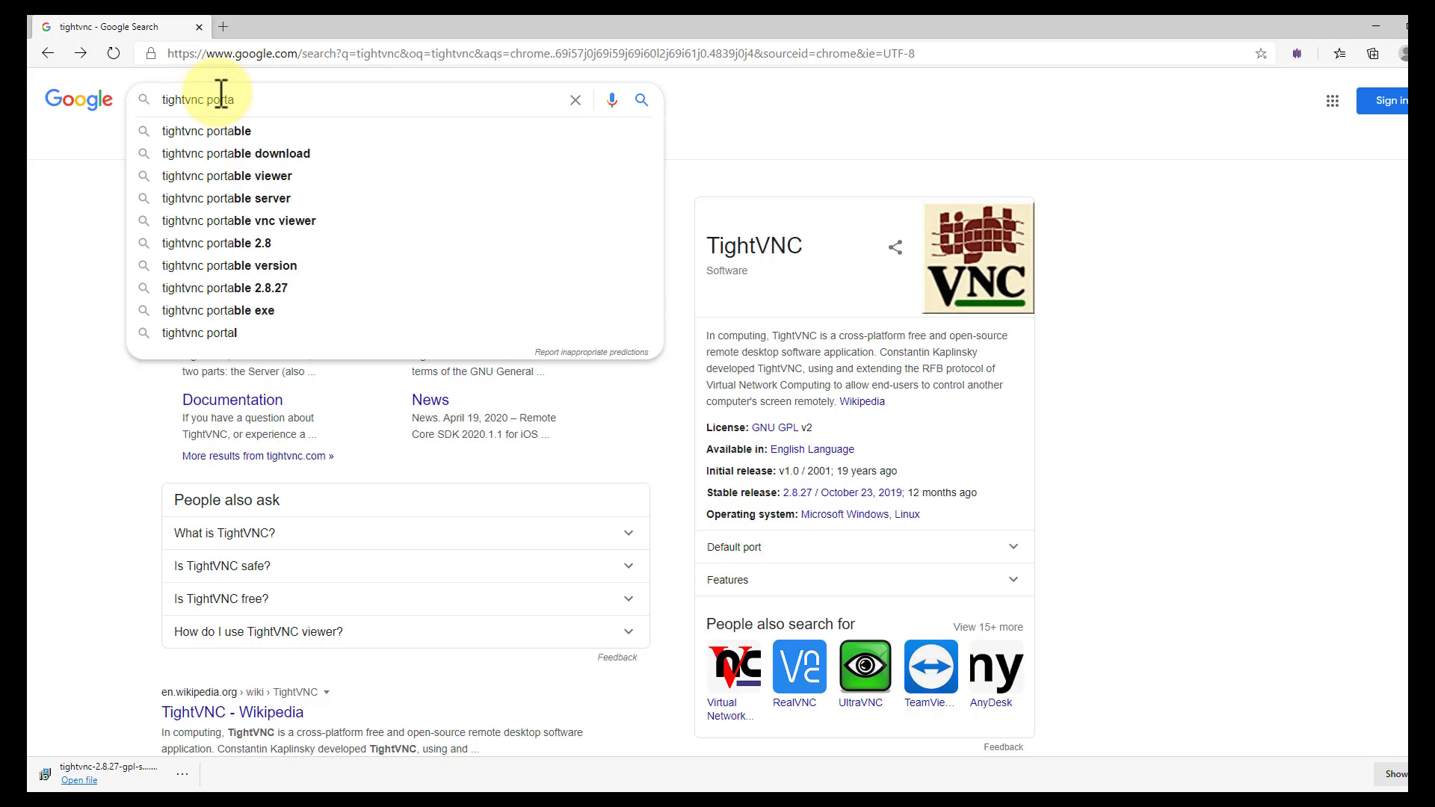
pyautogui.press('Down')
pyautogui.press('Return')
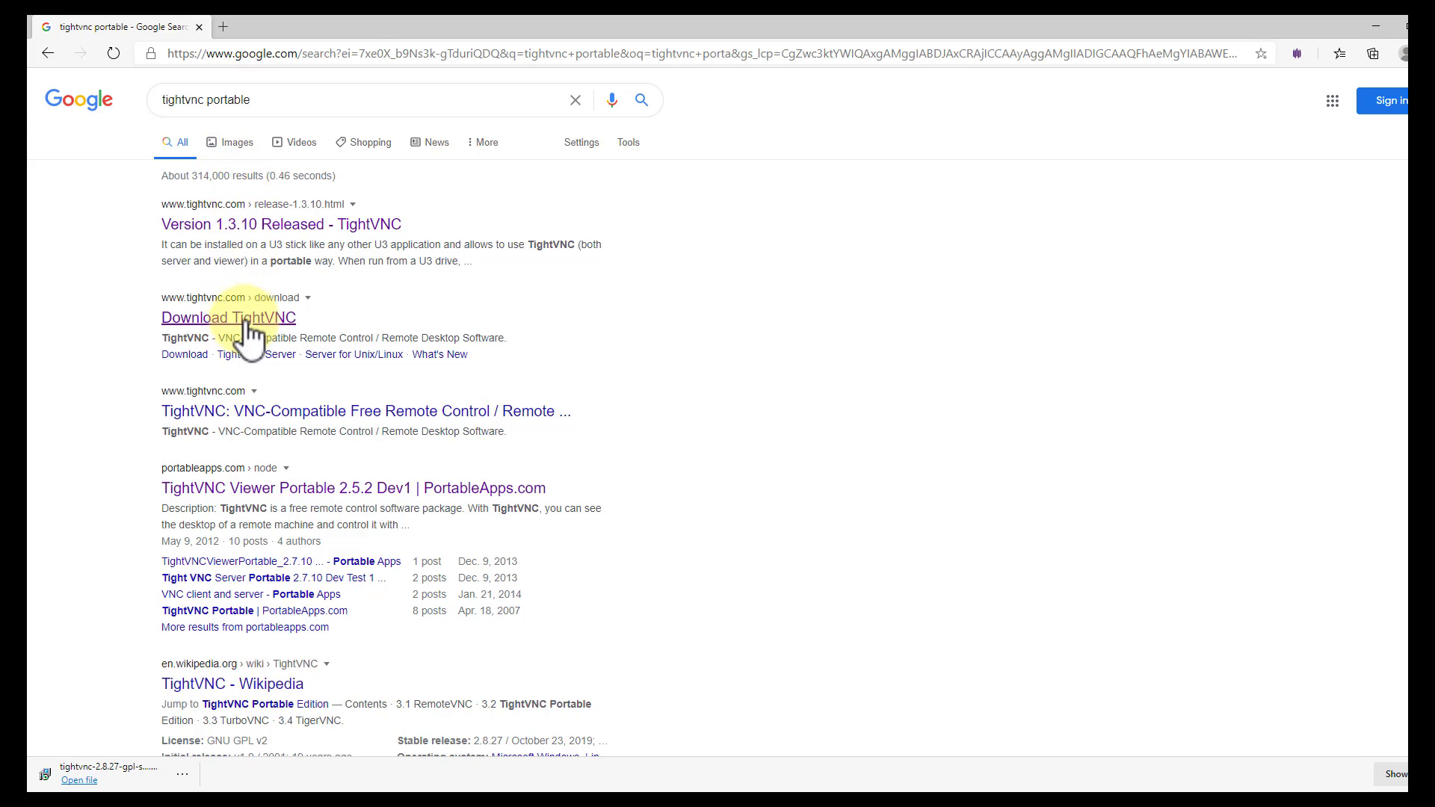
pyautogui.click(523, 488)
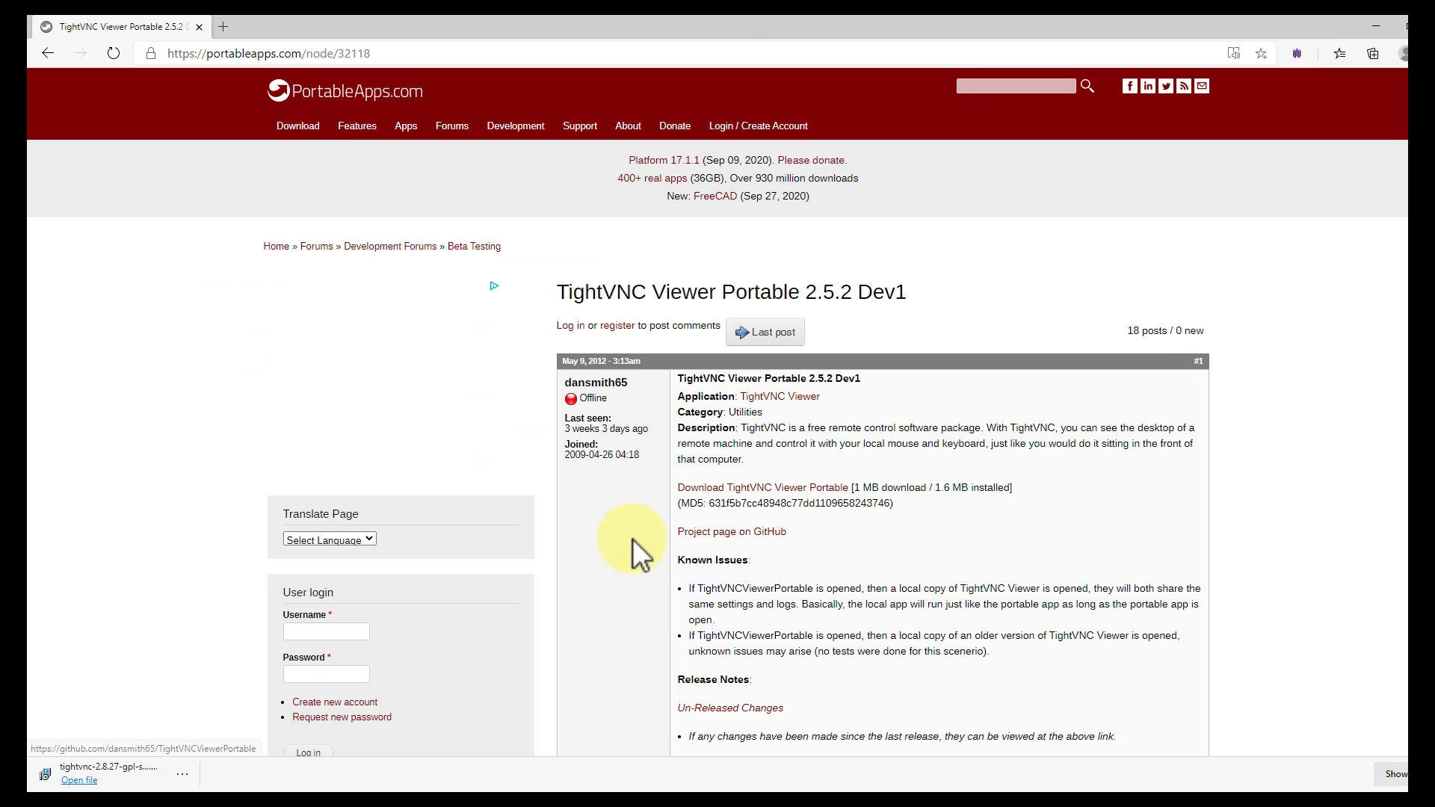
pyautogui.scroll(-3, 746, 502)
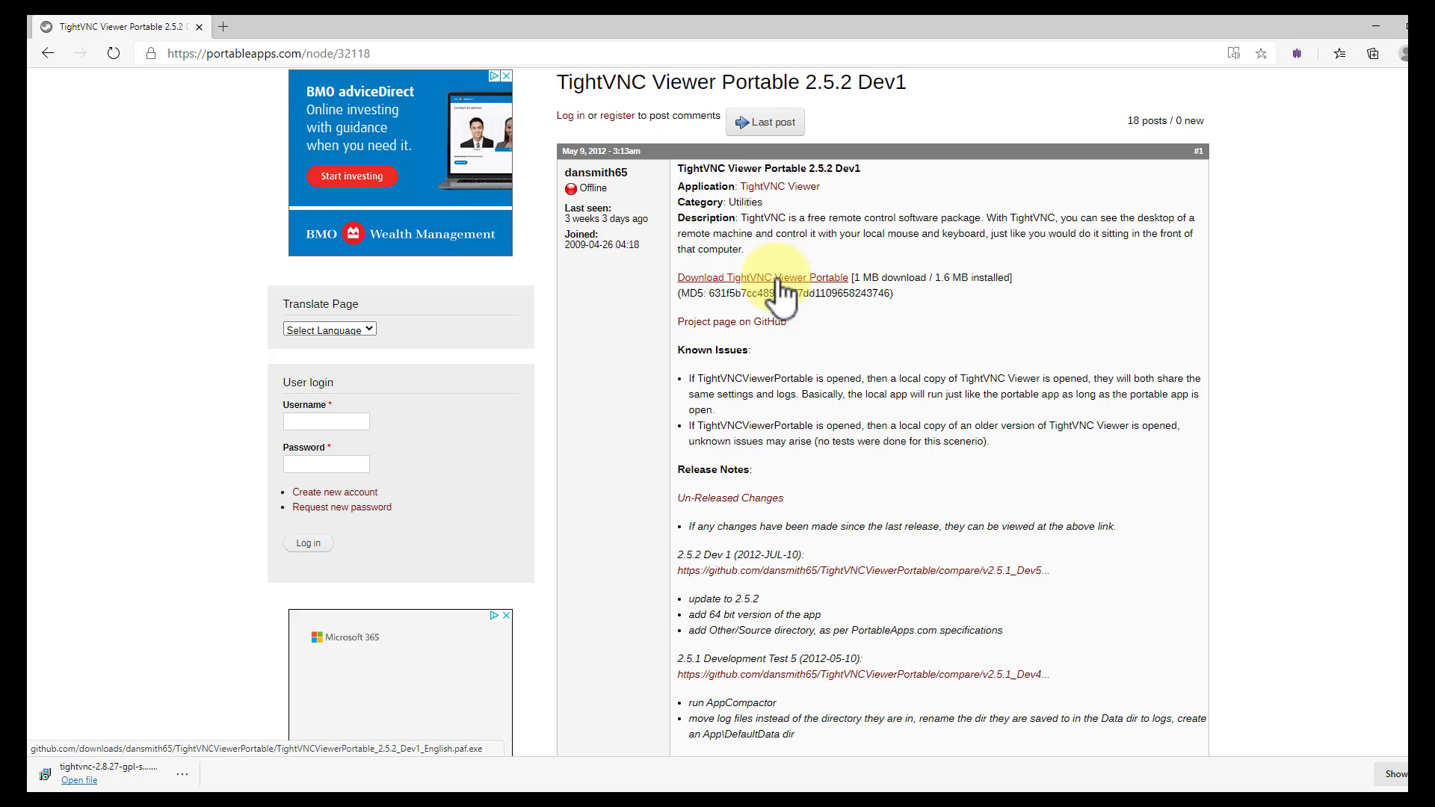
pyautogui.click(777, 278)
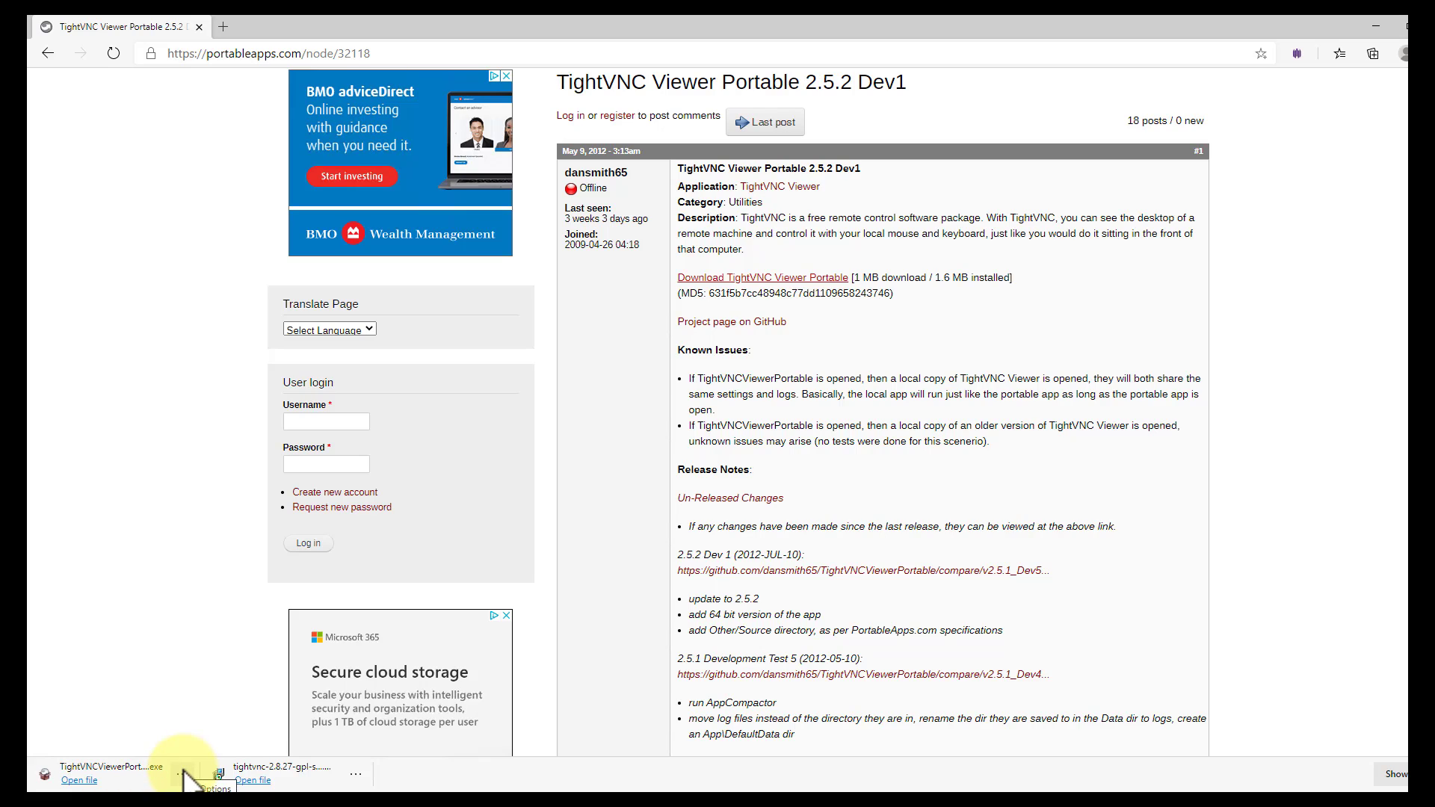
# - Run the downloaded TightVNC Viewer Portable installer to Finish with 'Run TightVNC Viewer Portable' ticked
pyautogui.click(183, 769)
pyautogui.click(258, 588)
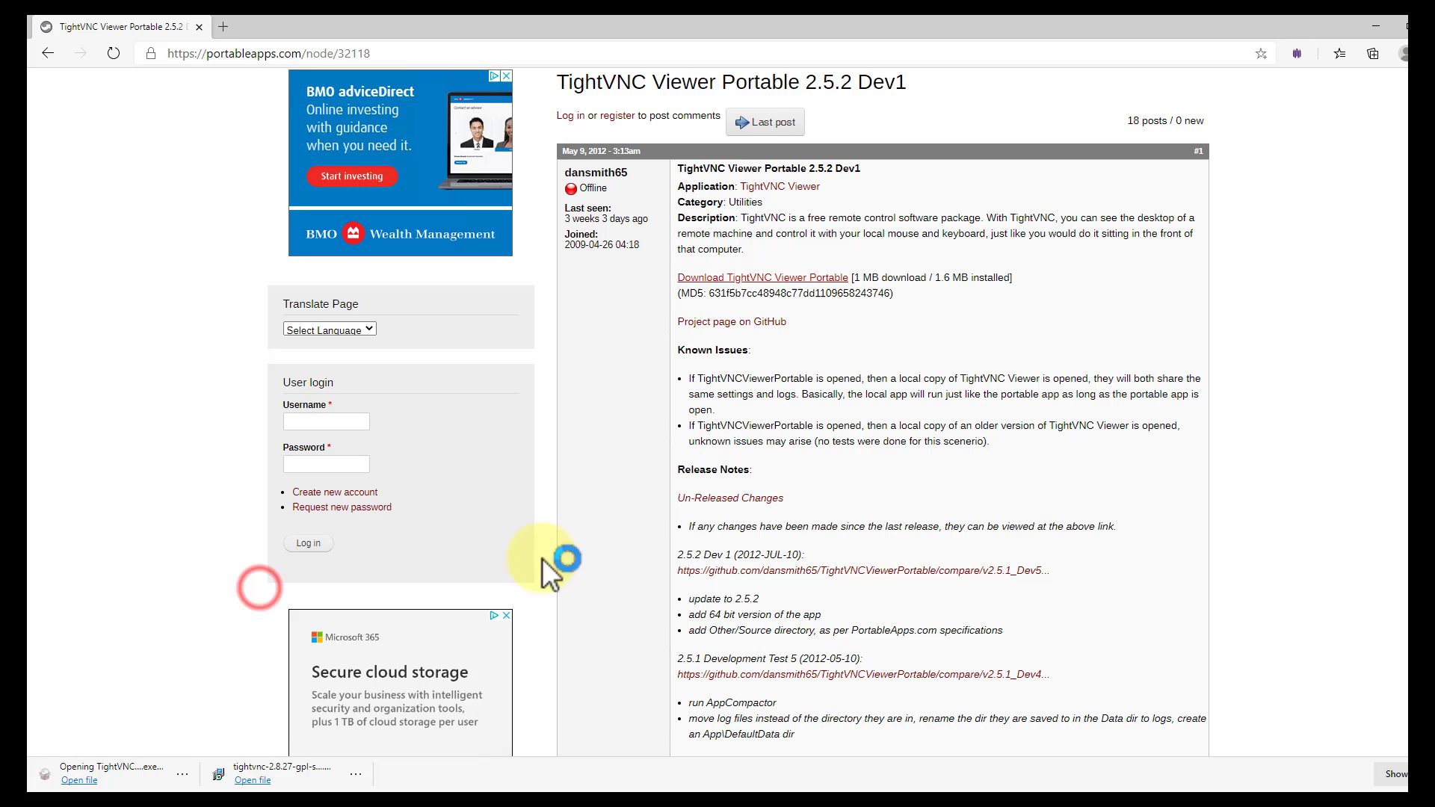
pyautogui.click(815, 526)
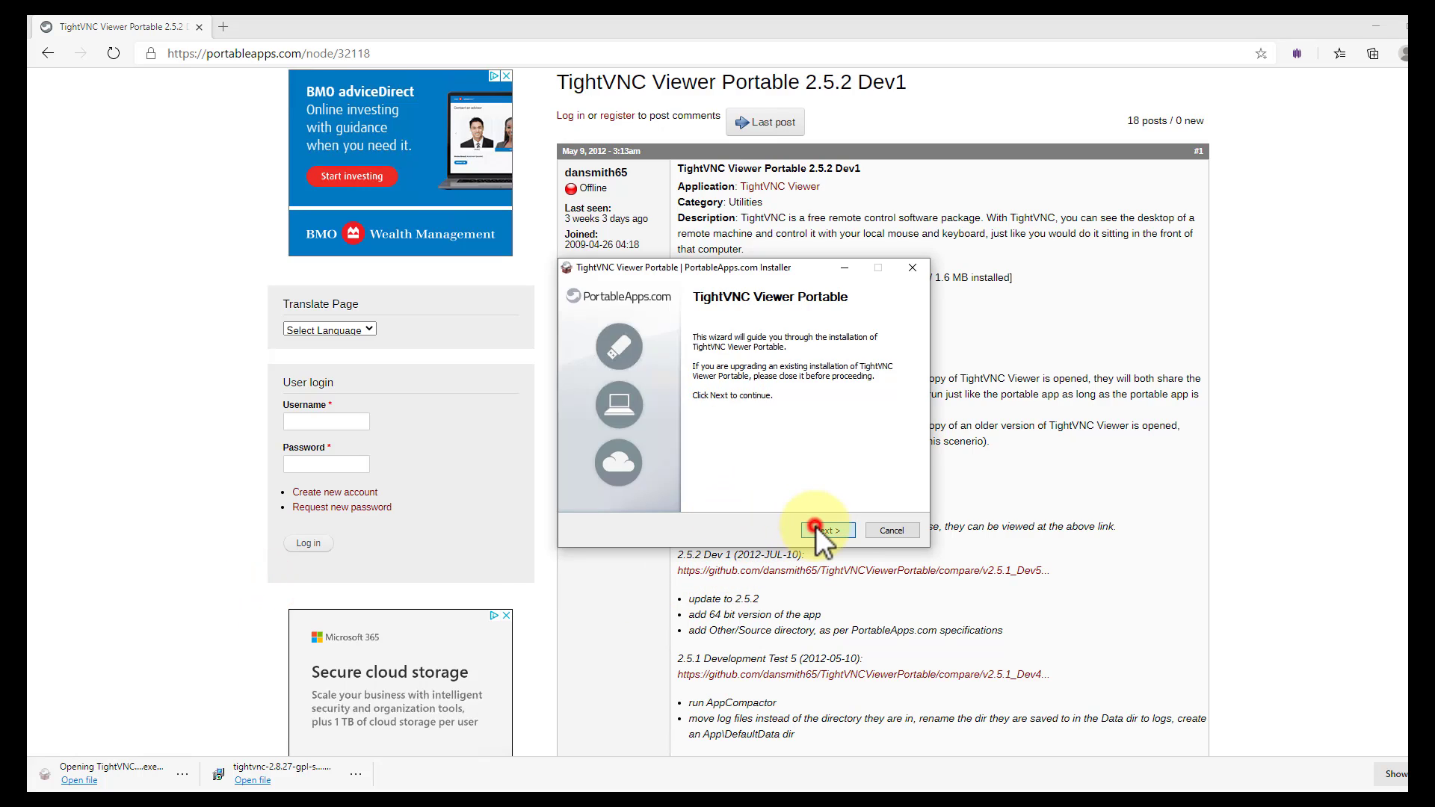
pyautogui.click(828, 529)
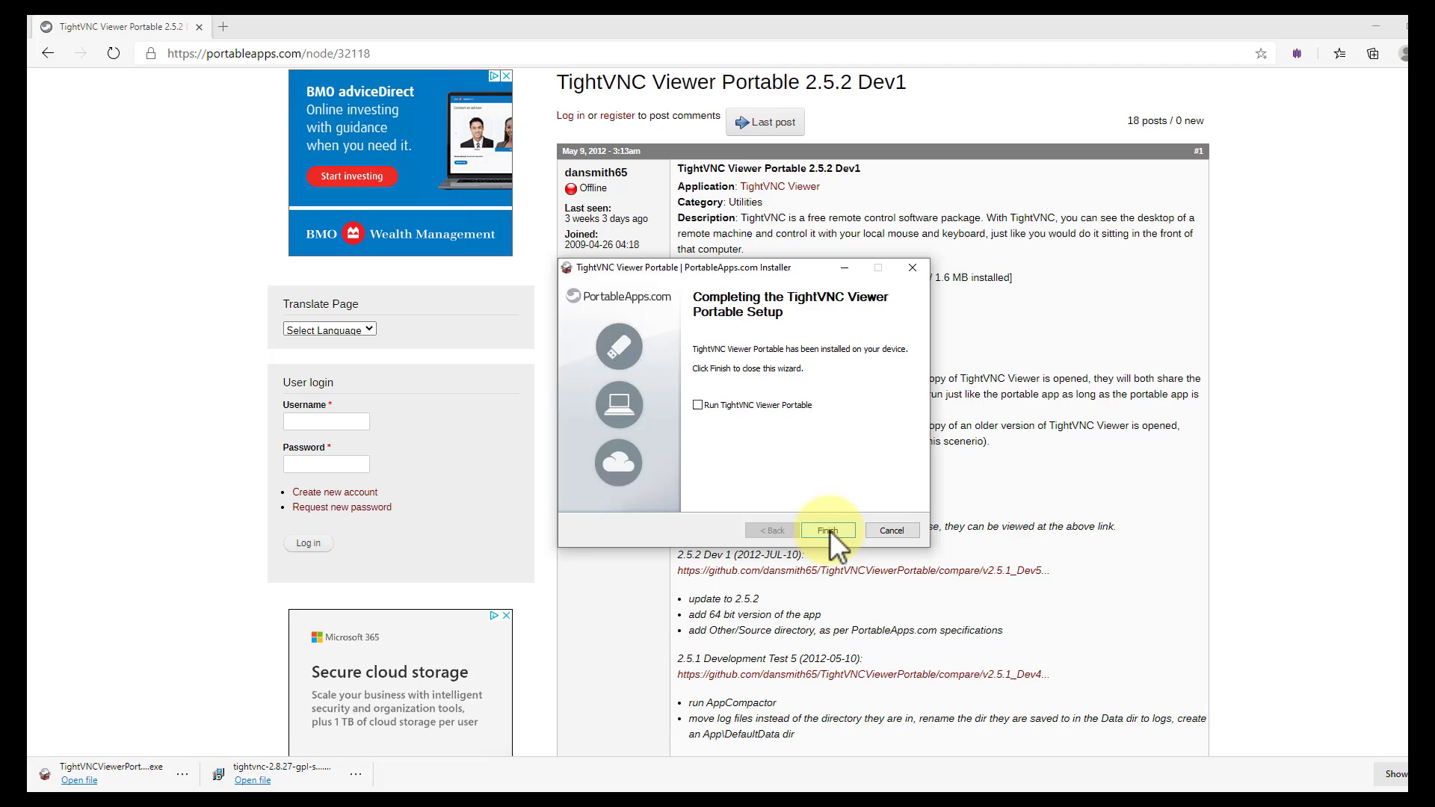
pyautogui.click(755, 404)
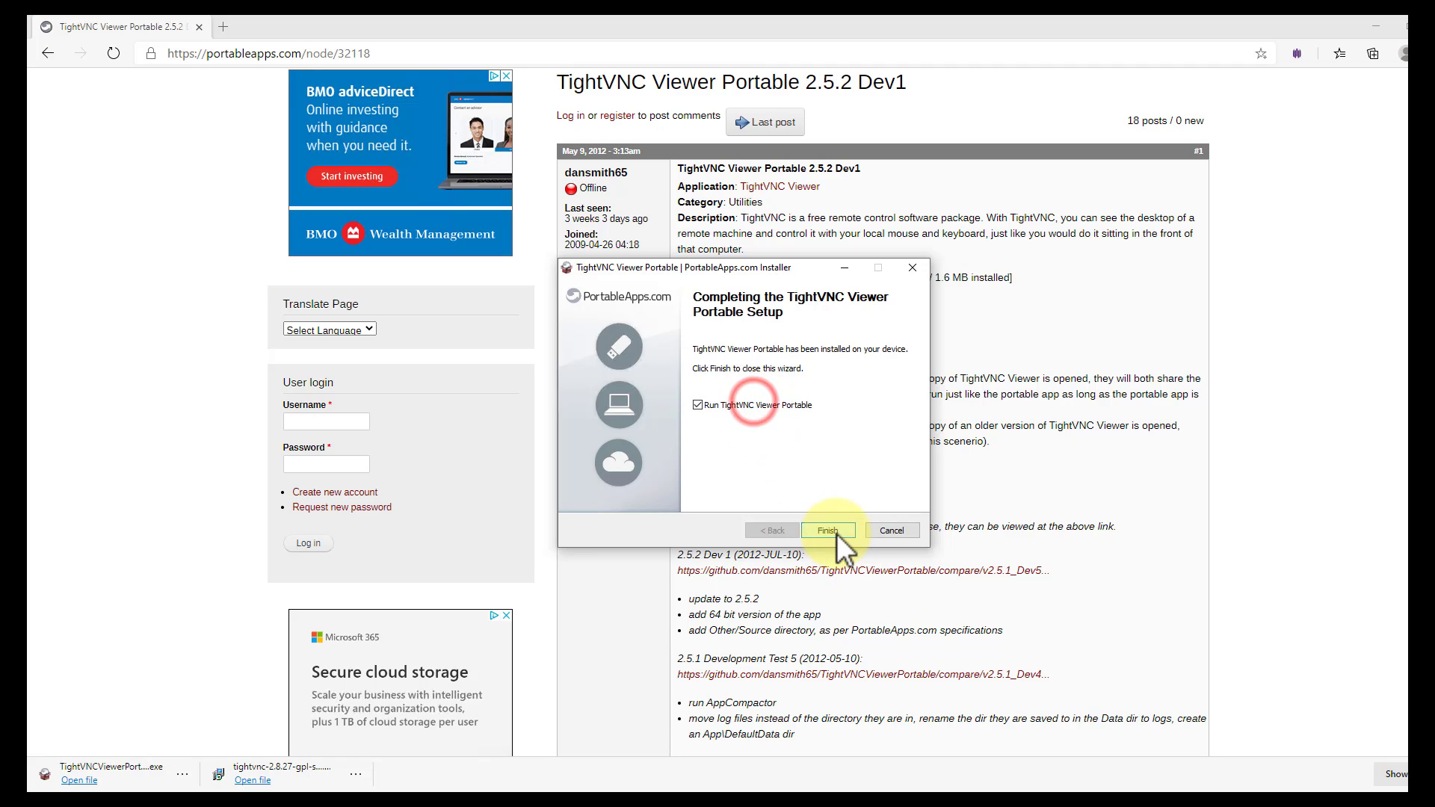
pyautogui.click(831, 530)
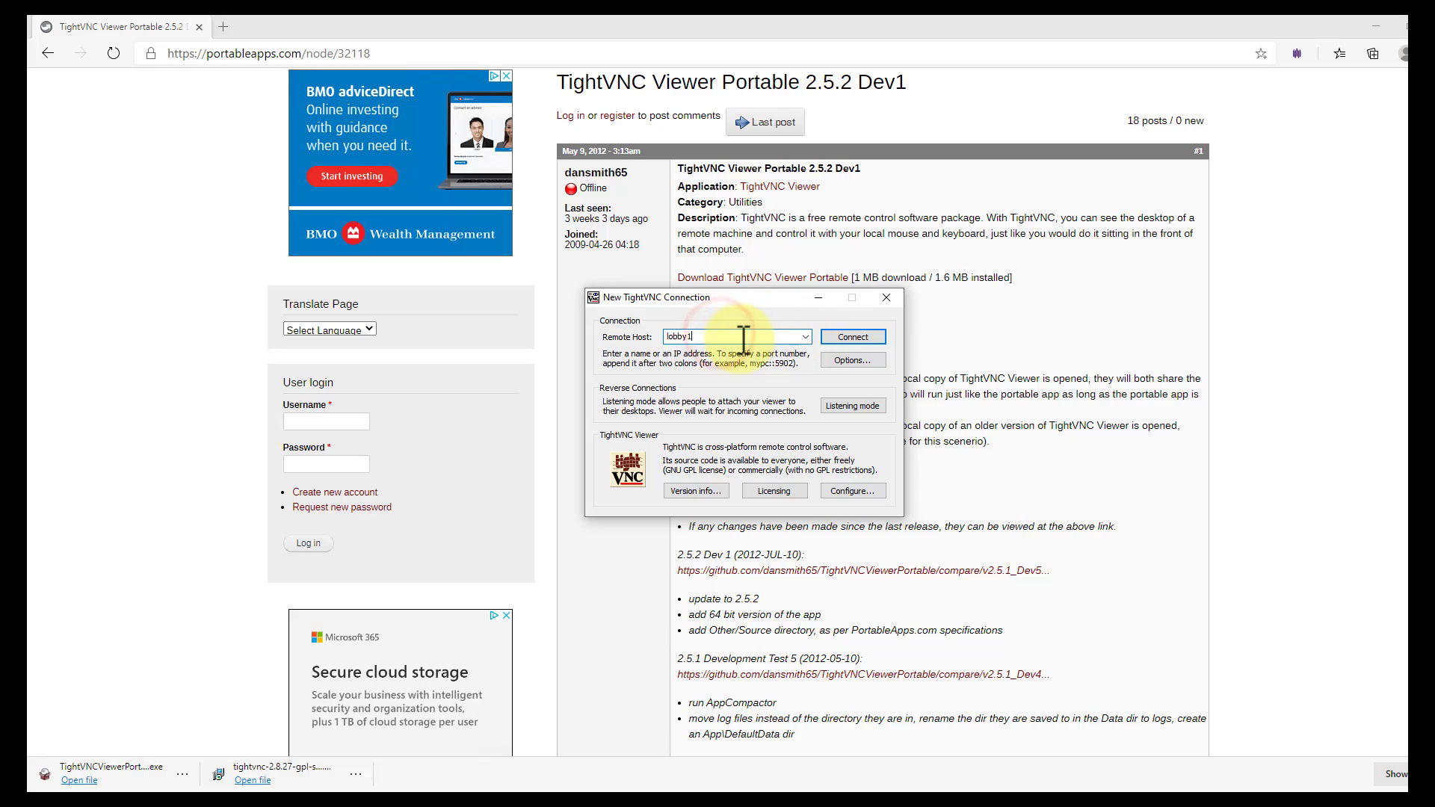
# - Connect to host lobby2 and authenticate with its VNC password
pyautogui.click(852, 337)
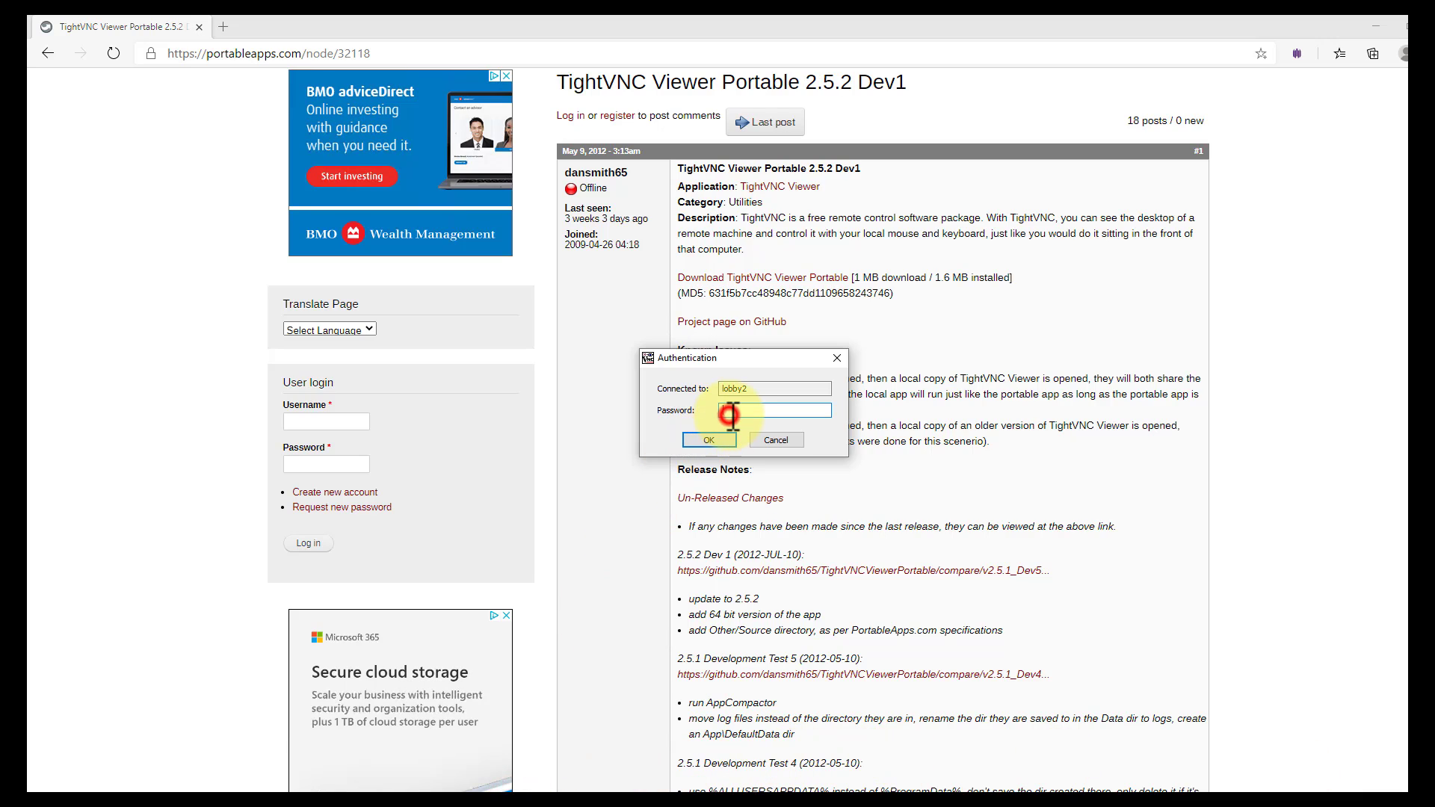
pyautogui.click(729, 414)
pyautogui.write('•••••')
pyautogui.click(698, 446)
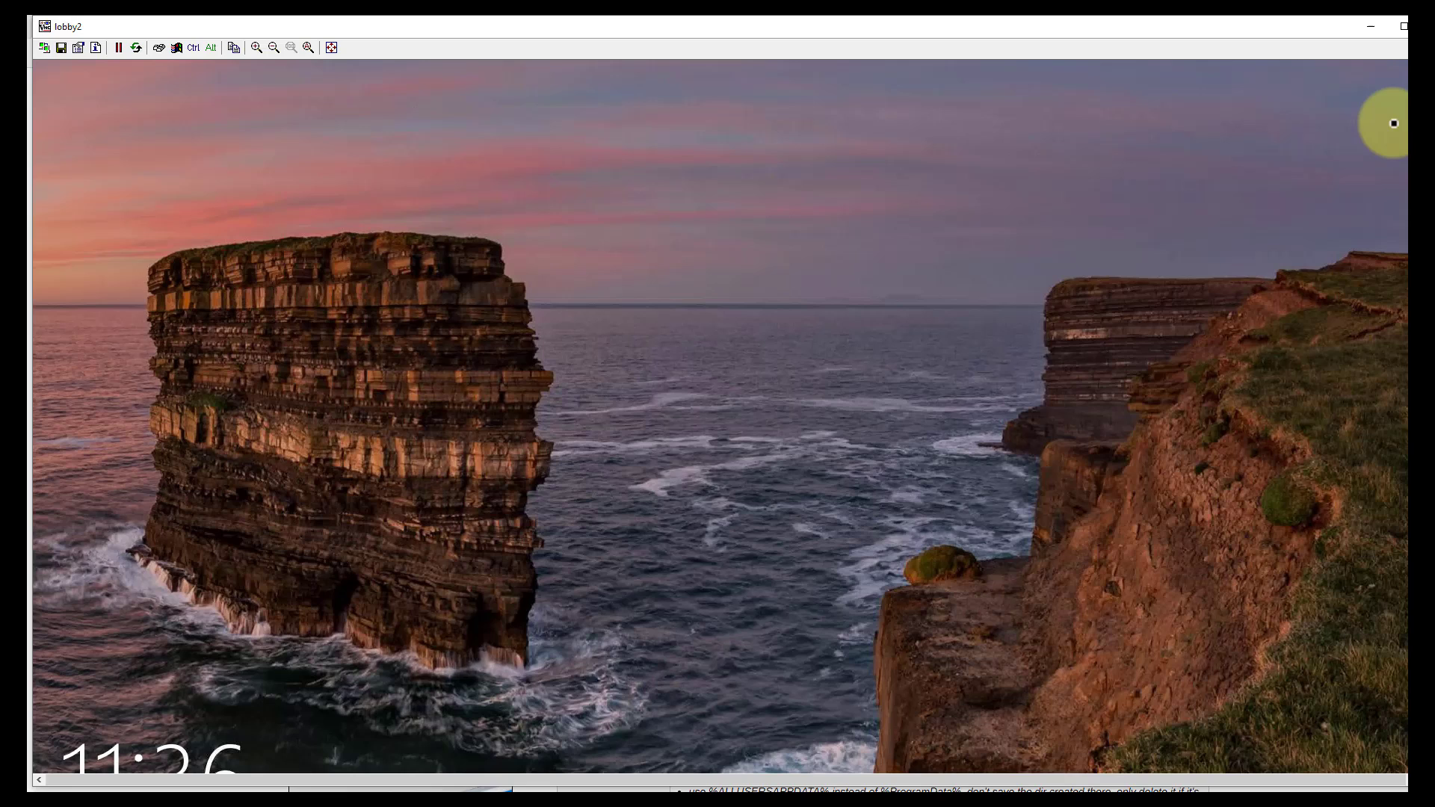
# - Dismiss the remote lock screen and disconnect the separate Remote Desktop session
pyautogui.click(1041, 227)
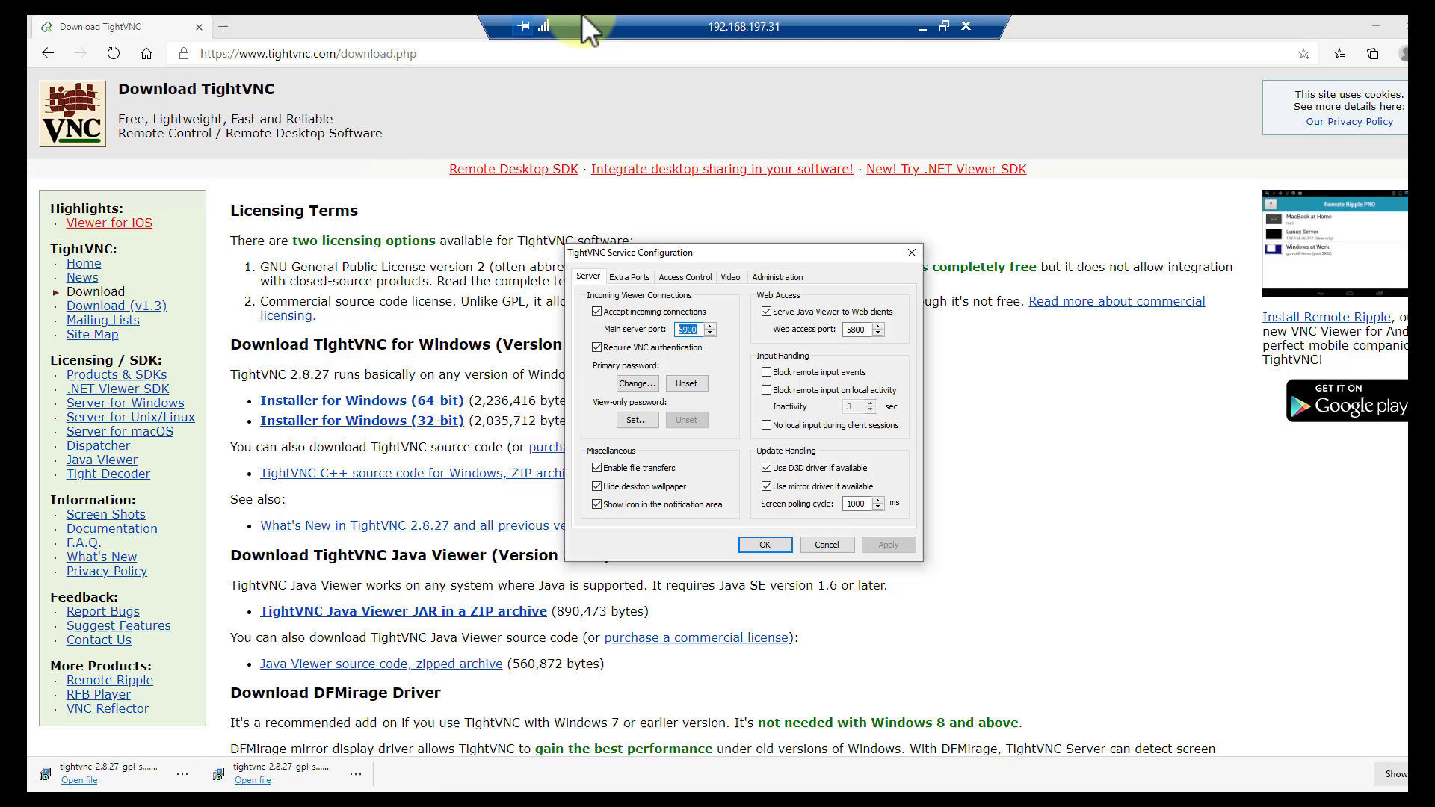
pyautogui.click(966, 27)
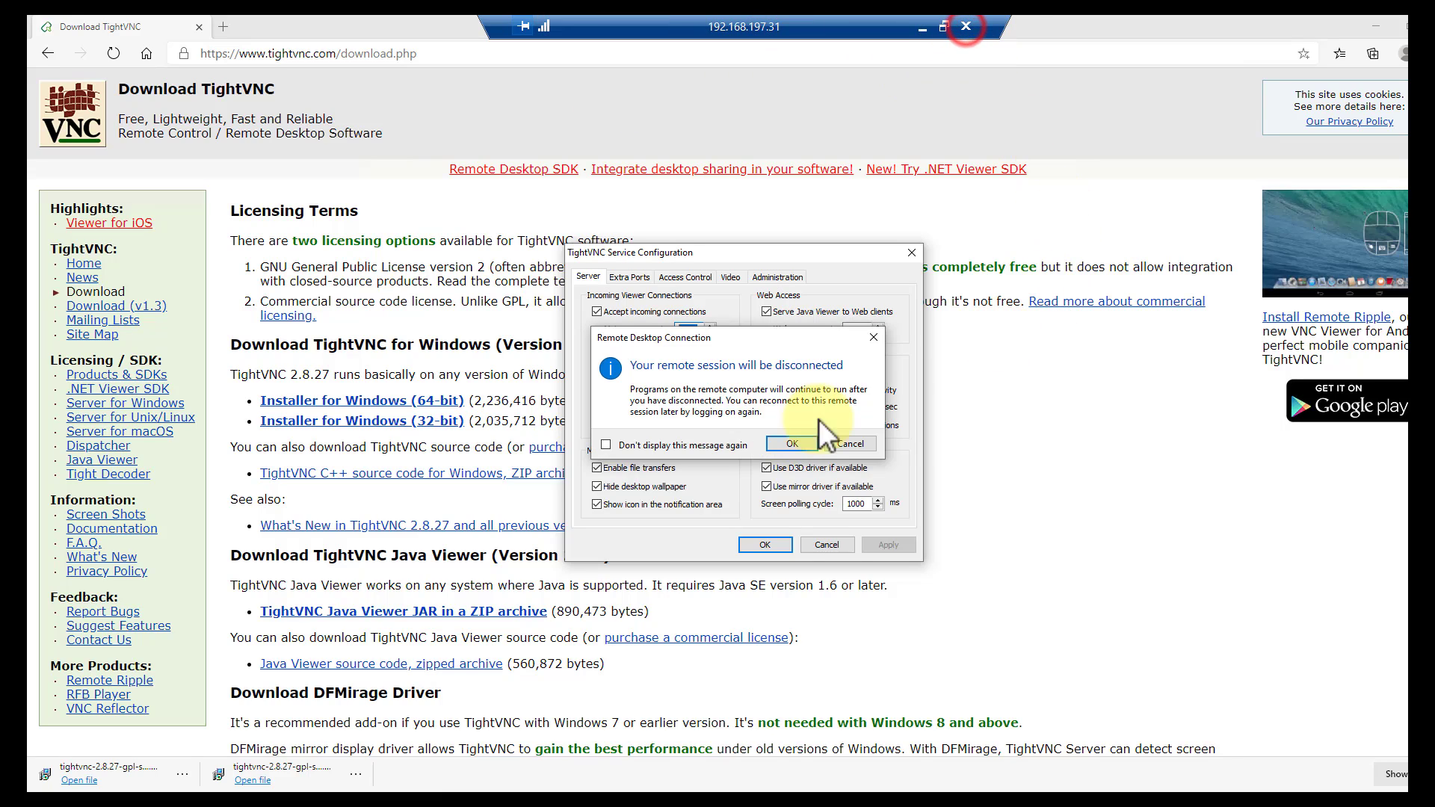
pyautogui.click(786, 448)
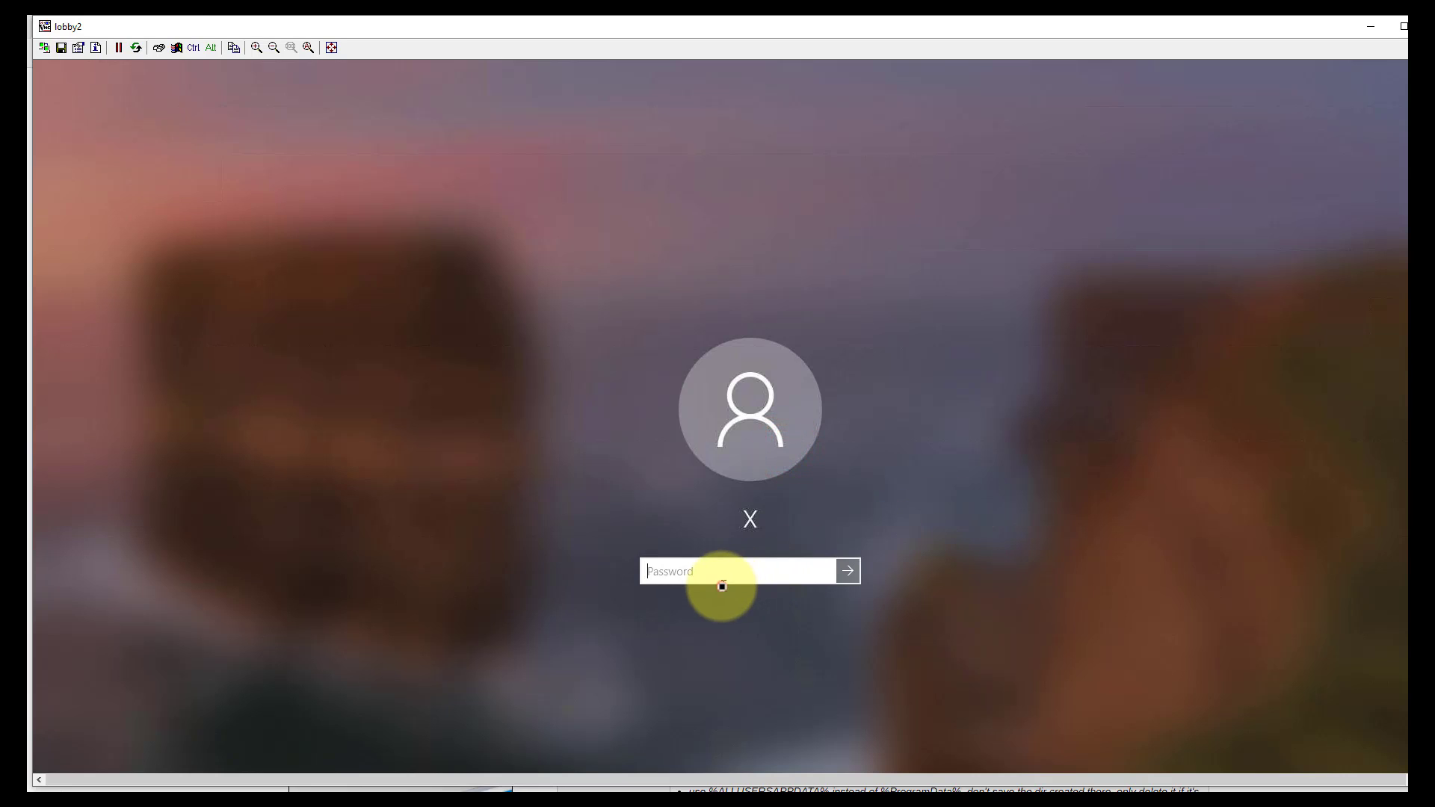
# - Sign in to lobby2 with the Windows password and maximize the viewer window
pyautogui.click(726, 577)
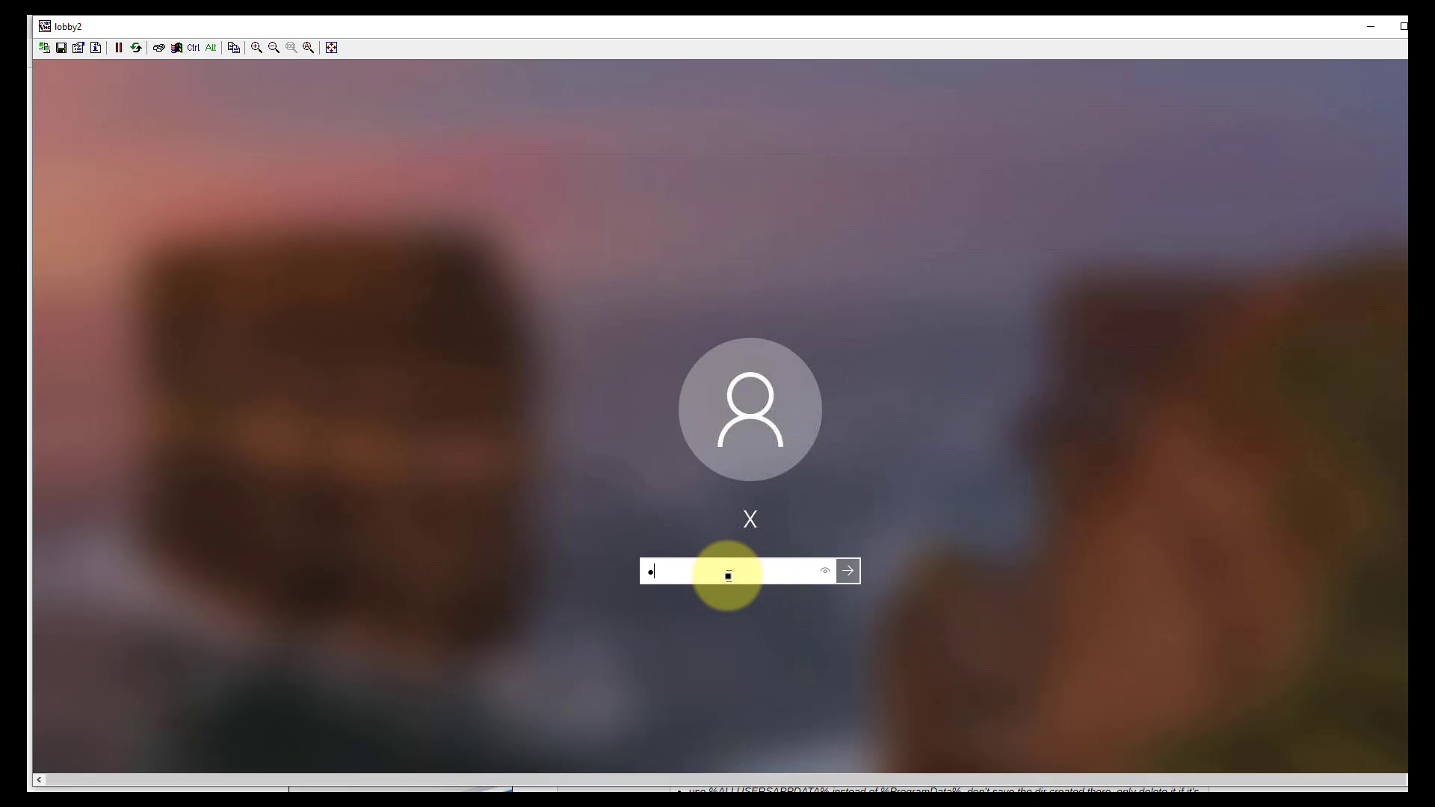
pyautogui.press('Return')
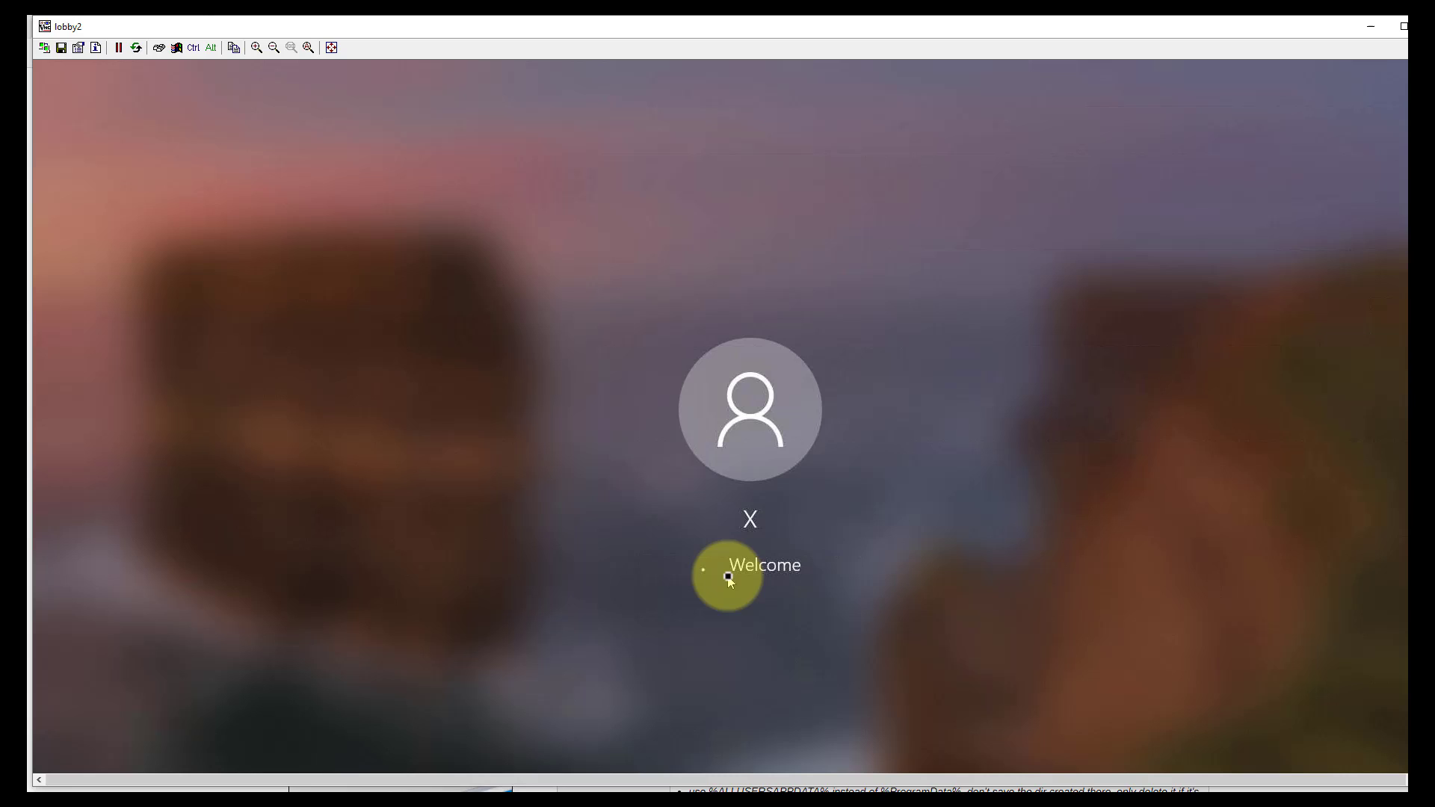
pyautogui.click(1402, 26)
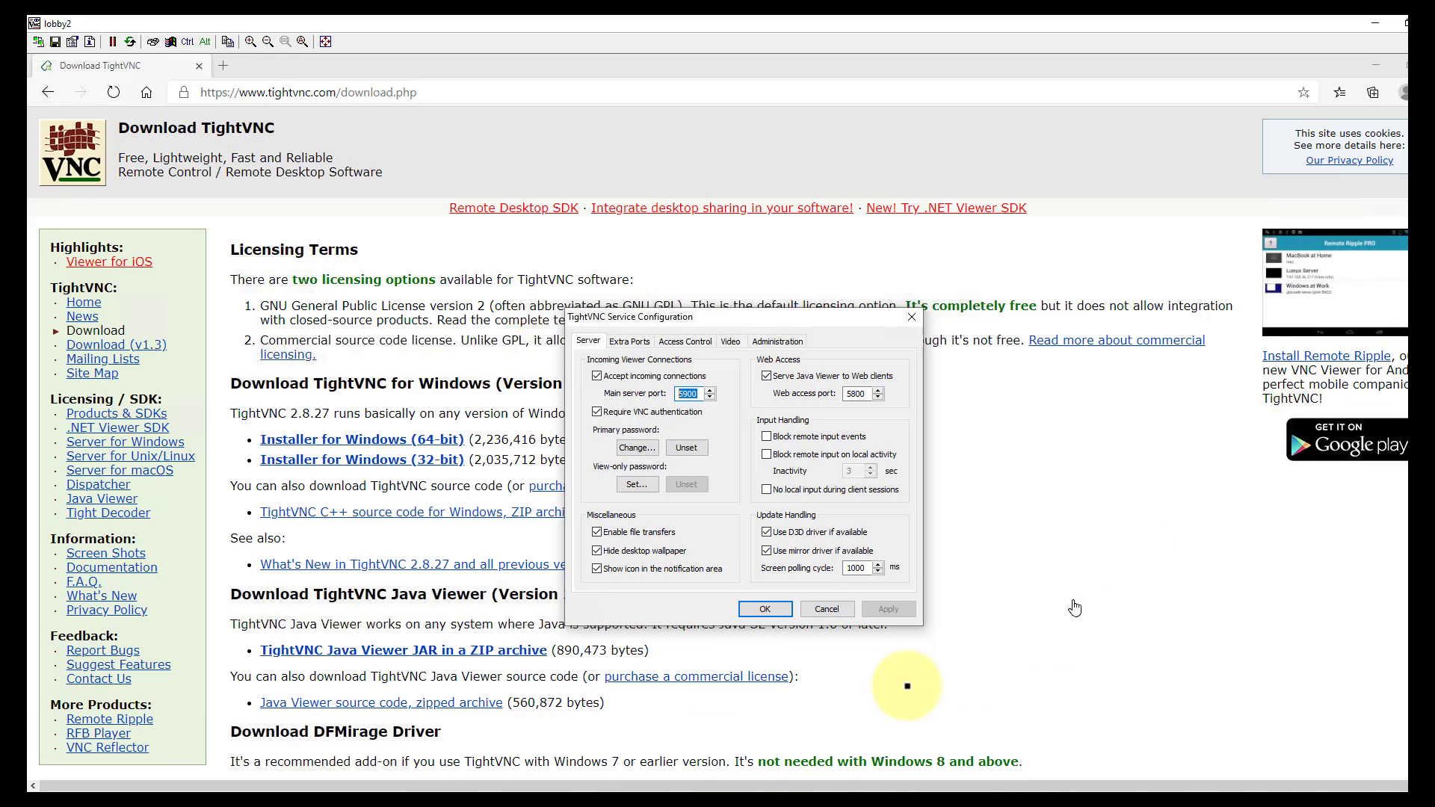
# - Close lobby2's TightVNC Service Configuration and load urtech.ca in its remote browser
pyautogui.click(765, 607)
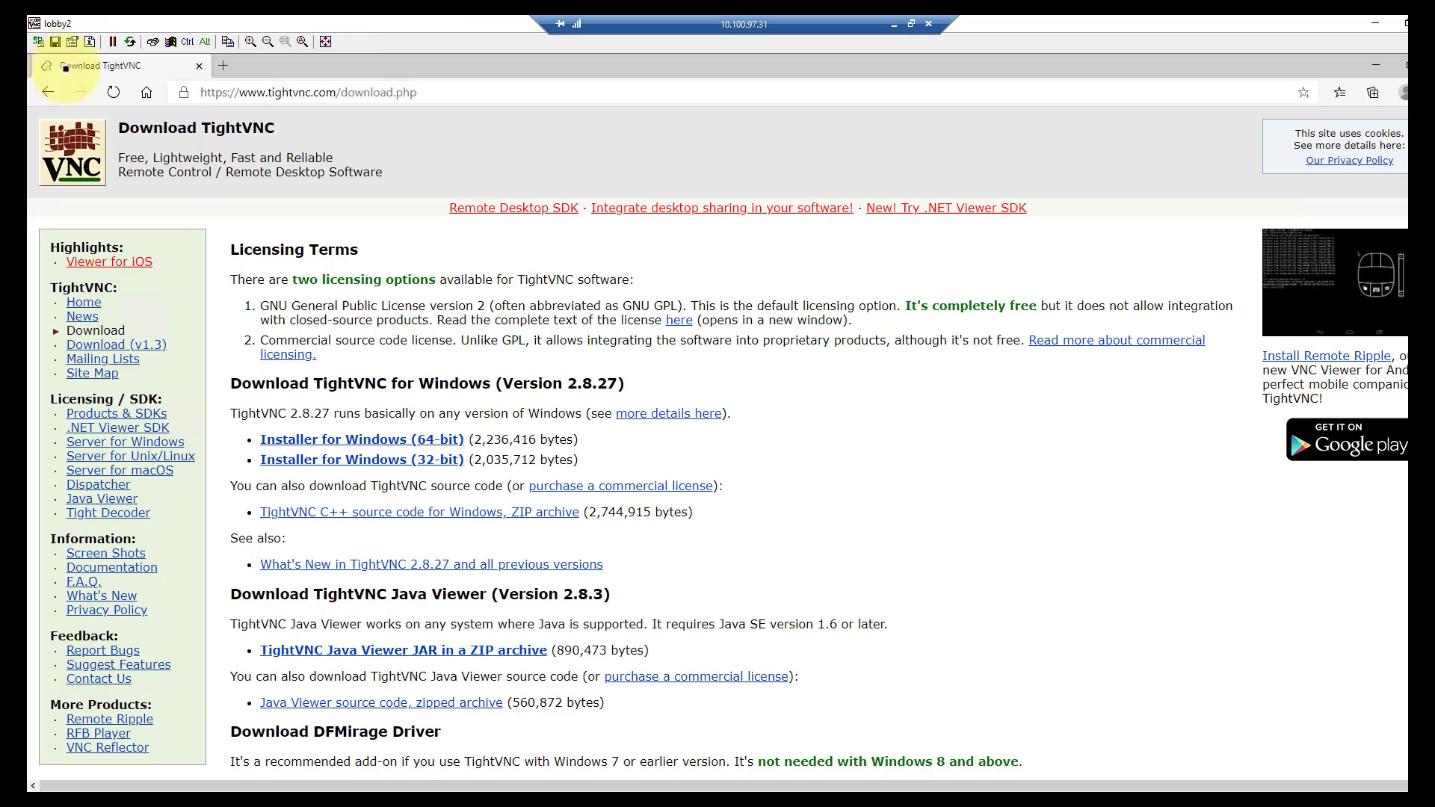
pyautogui.click(440, 85)
pyautogui.write('ur')
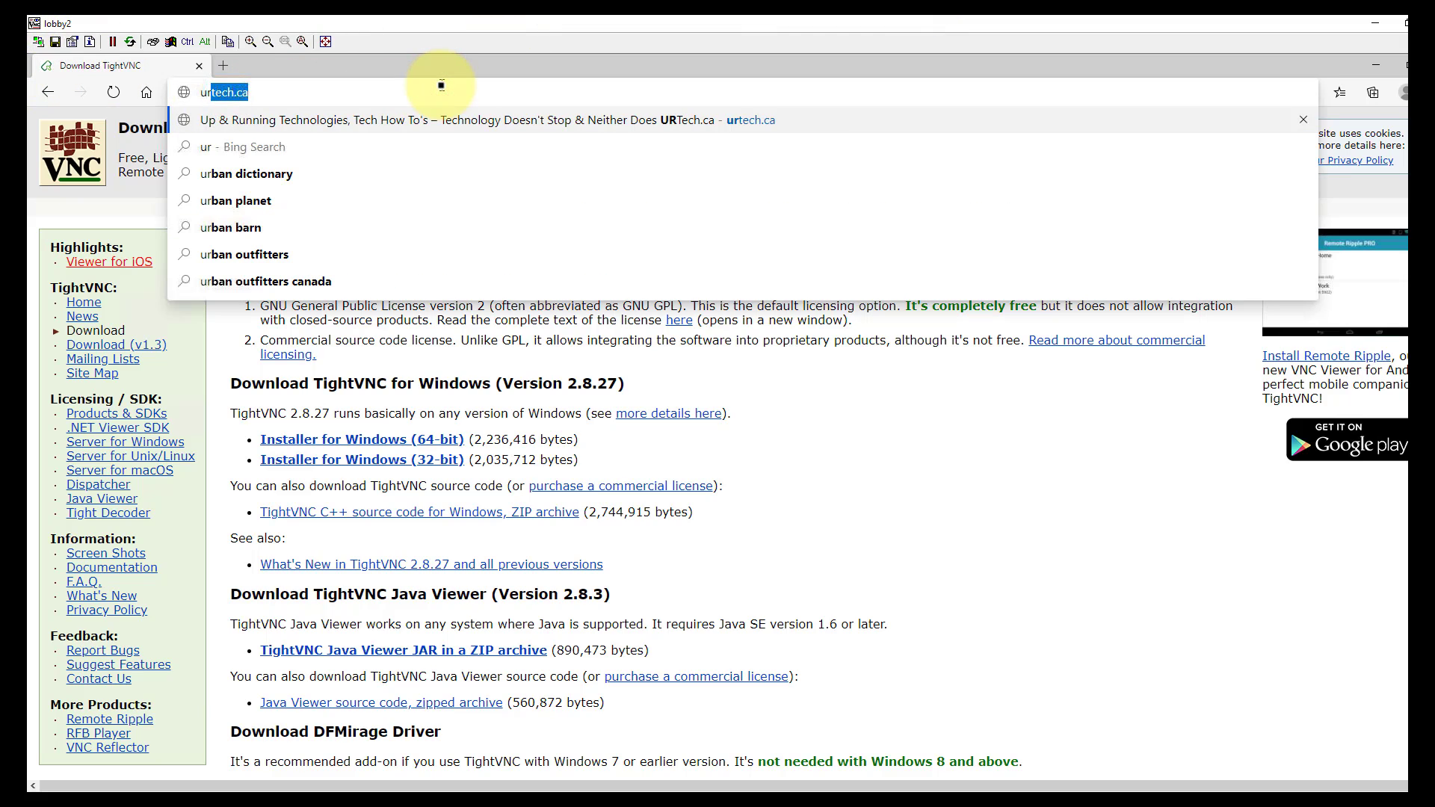
pyautogui.press('Return')
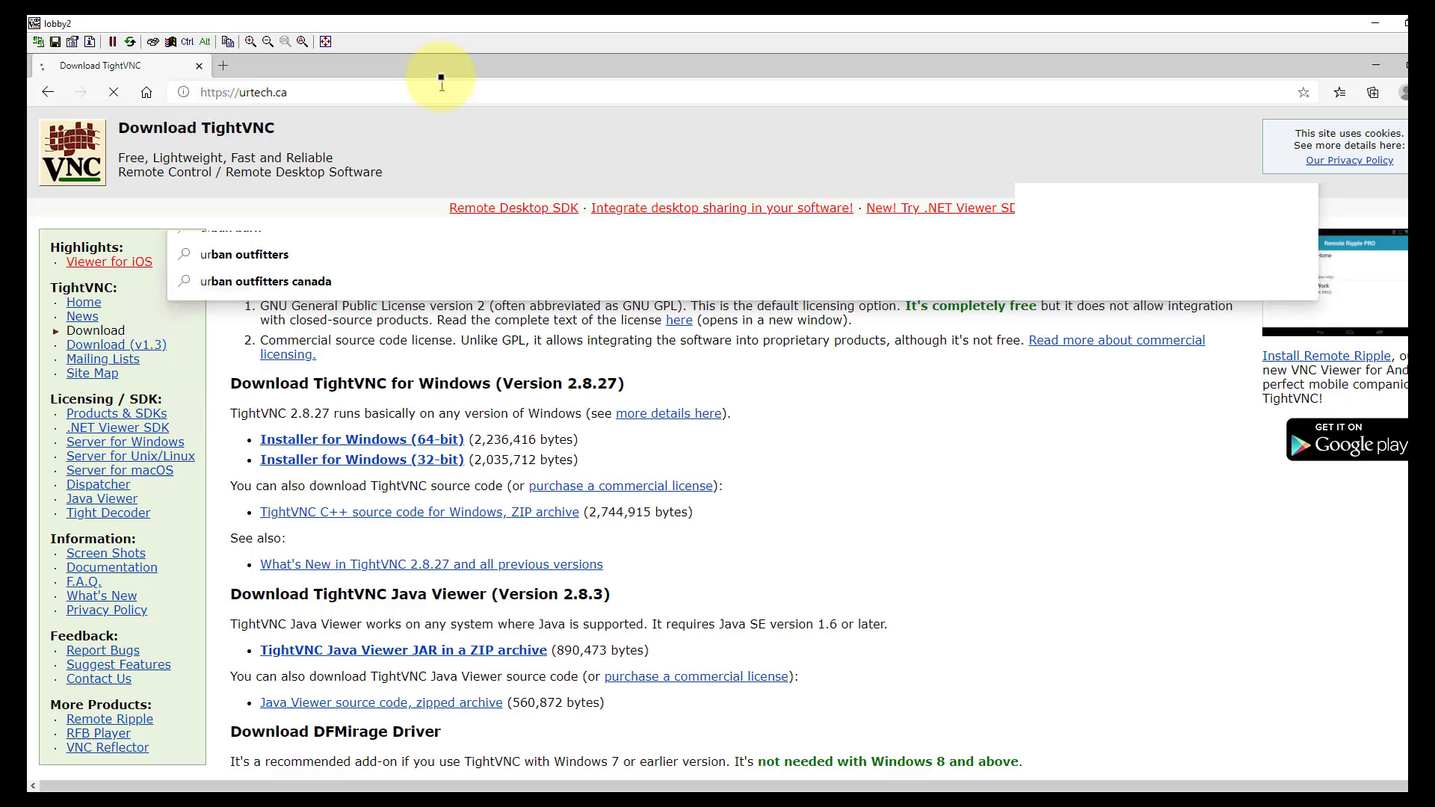